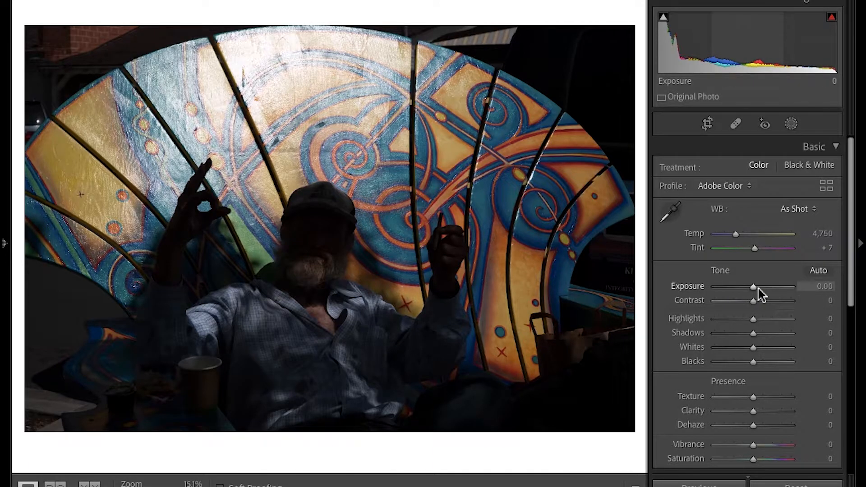
- Crop the photo to a widescreen aspect ratio, tightening and repositioning the frame around the seated man and both raised hands
{"action": "left_click", "coordinate": [707, 124]}
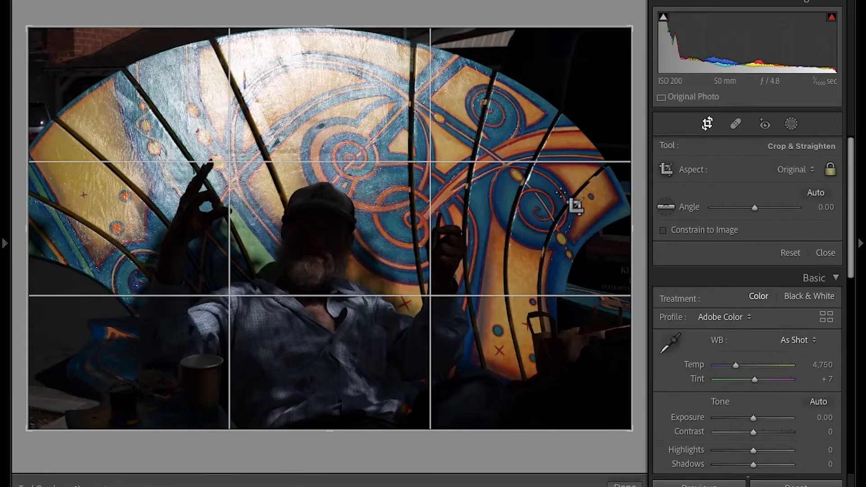
{"action": "left_click", "coordinate": [811, 171]}
{"action": "left_click", "coordinate": [819, 314]}
{"action": "left_click_drag", "start_coordinate": [348, 275], "coordinate": [347, 246]}
{"action": "left_click_drag", "start_coordinate": [334, 61], "coordinate": [334, 92]}
{"action": "left_click_drag", "start_coordinate": [381, 226], "coordinate": [391, 226]}
{"action": "key", "text": "Return"}
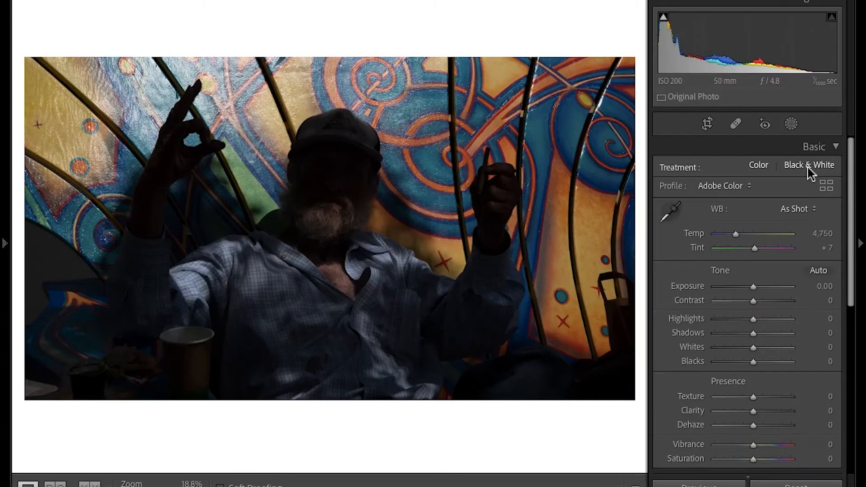
- Convert the photo to black and white and set Exposure to +1.30
{"action": "left_click", "coordinate": [808, 167]}
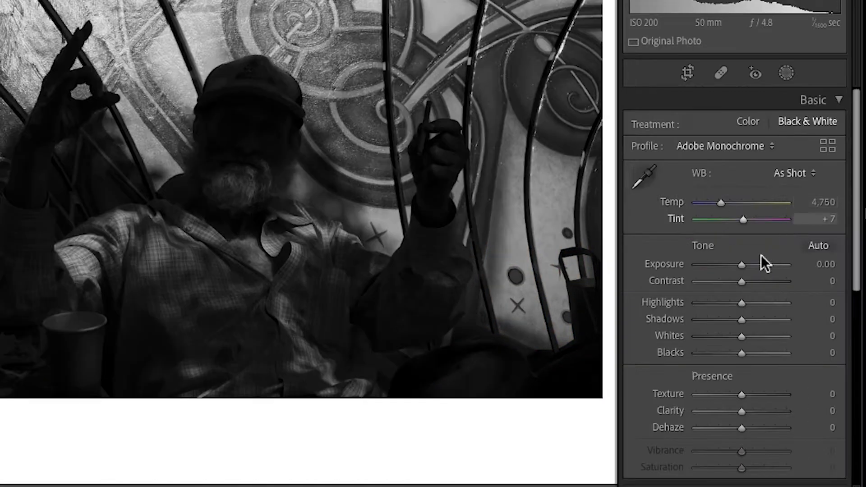
{"action": "left_click_drag", "start_coordinate": [743, 264], "coordinate": [753, 263]}
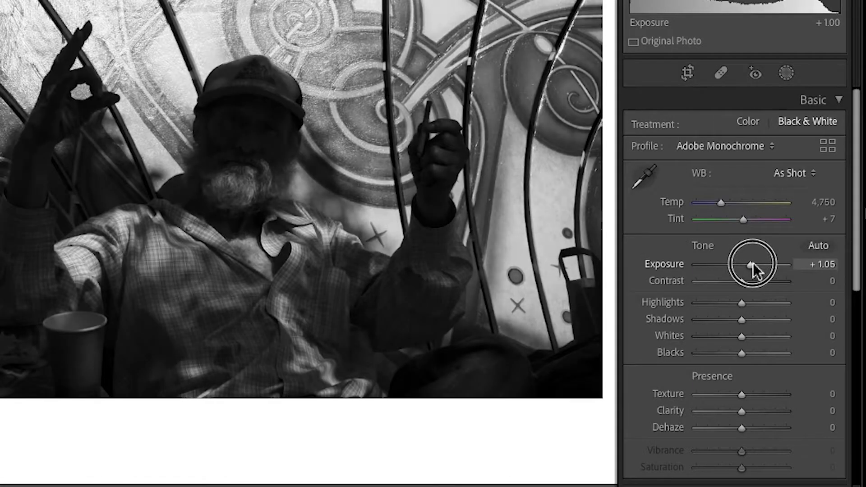
{"action": "left_click", "coordinate": [834, 266]}
{"action": "key", "text": "Right"}
{"action": "key", "text": "BackSpace"}
{"action": "key", "text": "BackSpace"}
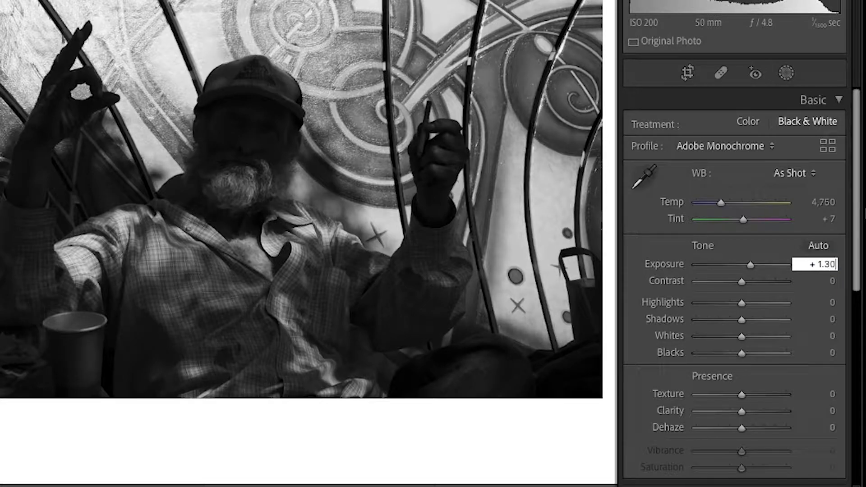
{"action": "key", "text": "Return"}
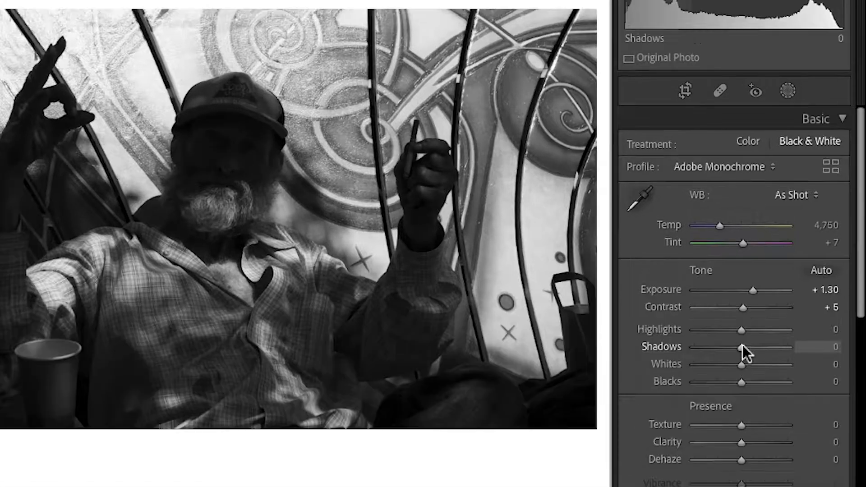
- Set the photo's Shadows to +30 and Texture to +10
{"action": "left_click", "coordinate": [836, 348]}
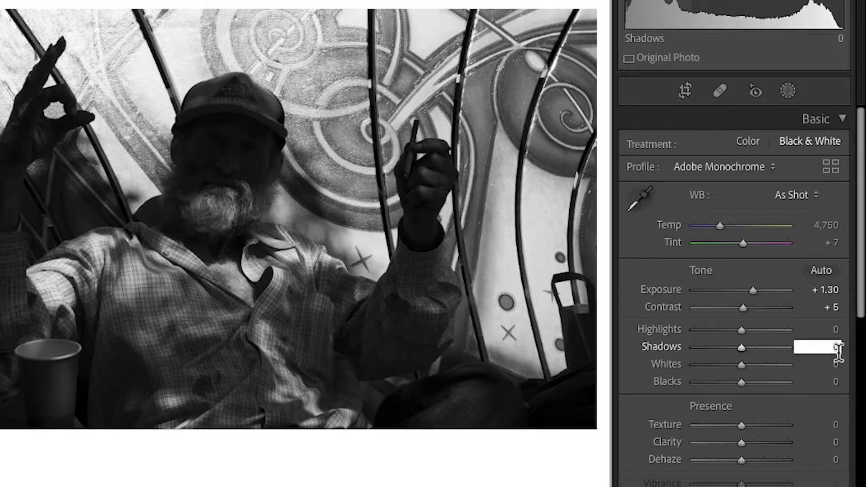
{"action": "type", "text": "30"}
{"action": "key", "text": "Return"}
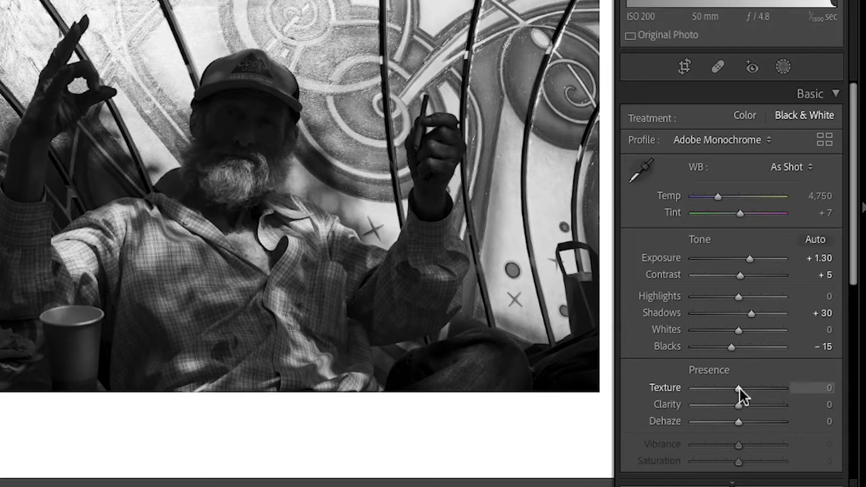
{"action": "left_click_drag", "start_coordinate": [739, 388], "coordinate": [744, 388]}
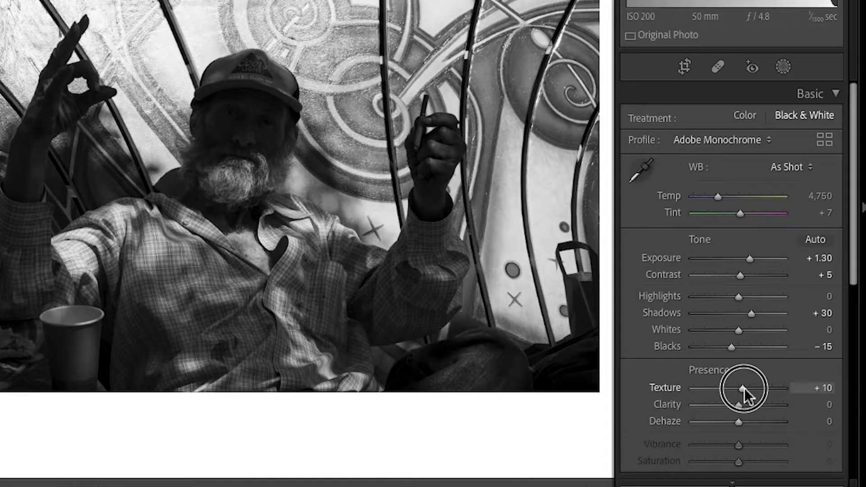
- Adjust the parametric tone curve regions to Lights +8, Darks -5 and Shadows +8
{"action": "scroll", "coordinate": [806, 383], "scroll_direction": "down", "scroll_amount": 3}
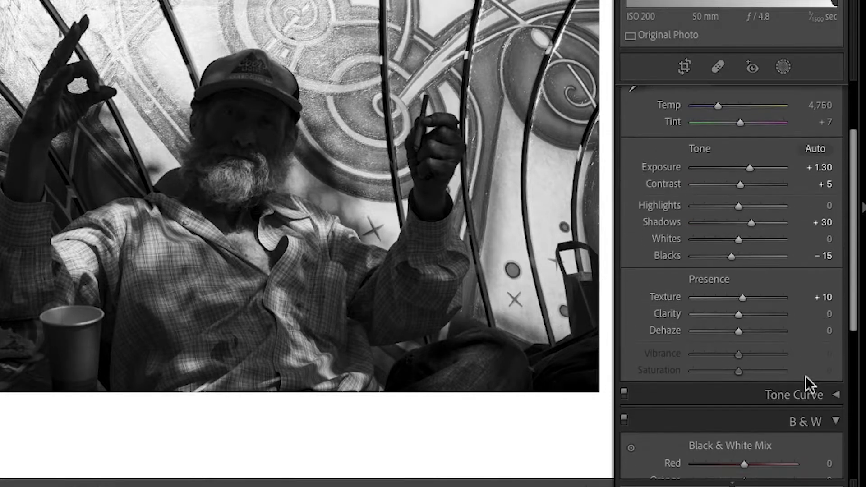
{"action": "scroll", "coordinate": [805, 376], "scroll_direction": "down", "scroll_amount": 1}
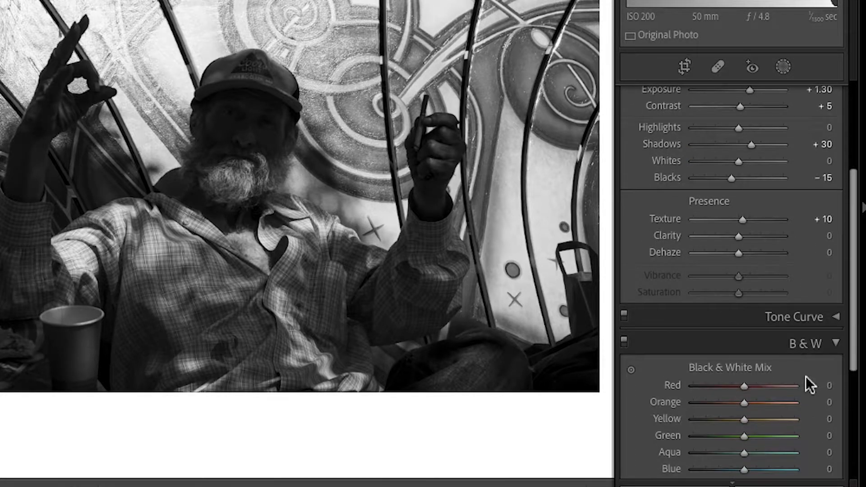
{"action": "left_click", "coordinate": [836, 317]}
{"action": "scroll", "coordinate": [813, 359], "scroll_direction": "down", "scroll_amount": 3}
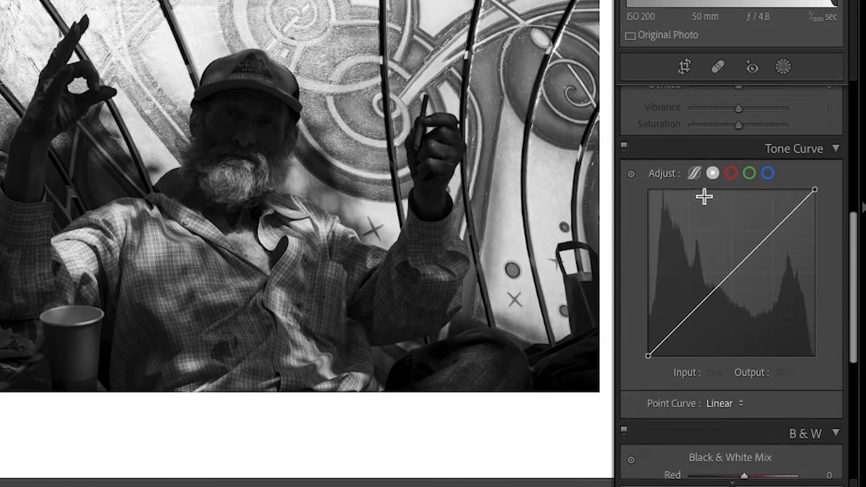
{"action": "left_click", "coordinate": [695, 172]}
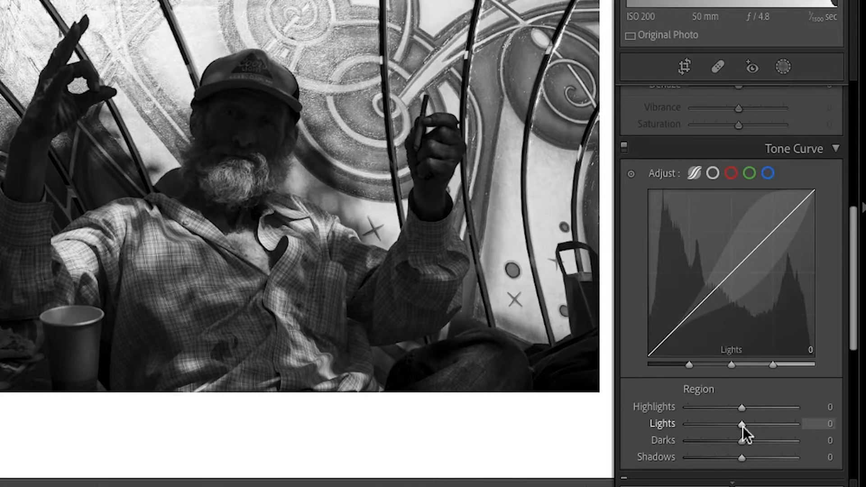
{"action": "left_click_drag", "start_coordinate": [742, 425], "coordinate": [746, 426]}
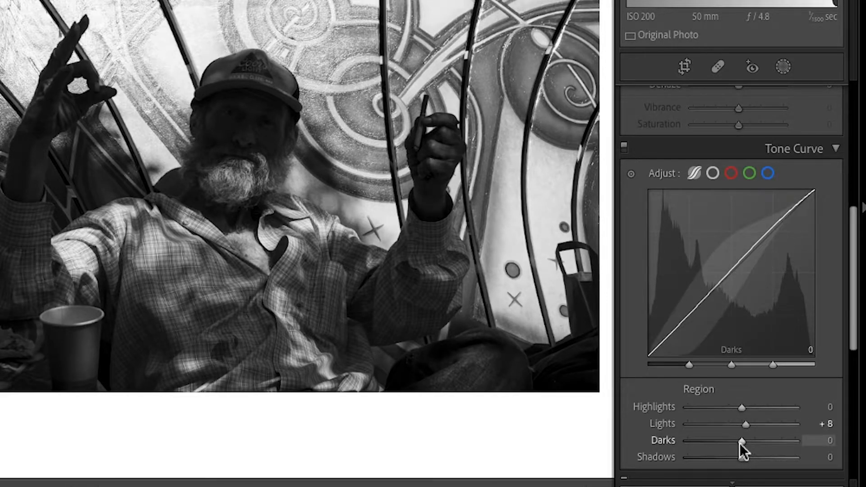
{"action": "left_click_drag", "start_coordinate": [740, 443], "coordinate": [748, 459]}
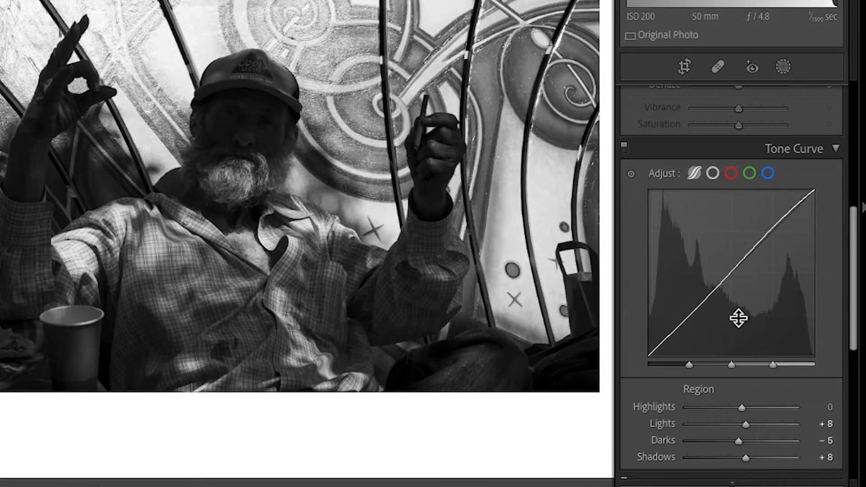
- Add a midpoint to the point curve and set both its input and output to 128
{"action": "left_click", "coordinate": [712, 174]}
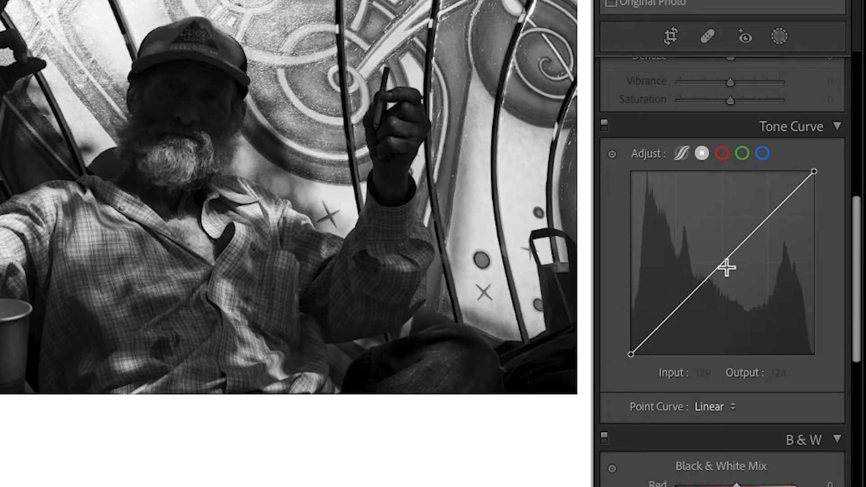
{"action": "left_click", "coordinate": [726, 267]}
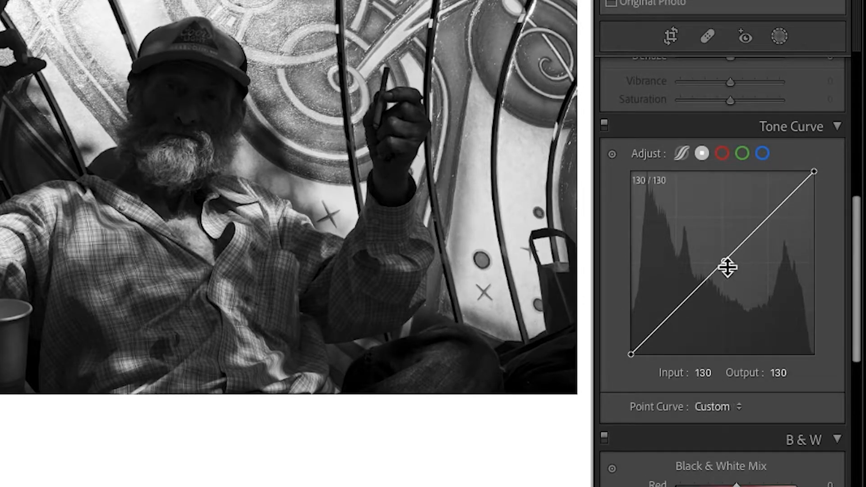
{"action": "left_click", "coordinate": [704, 373]}
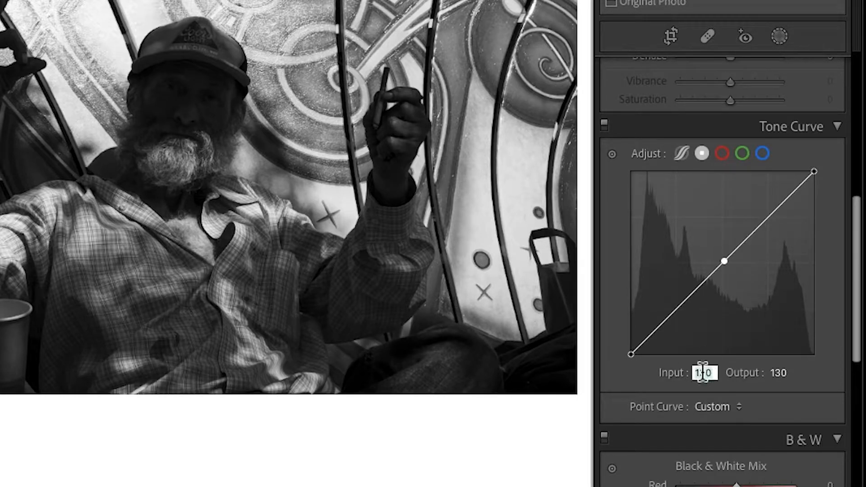
{"action": "type", "text": "128"}
{"action": "key", "text": "Return"}
{"action": "left_click", "coordinate": [779, 374]}
{"action": "type", "text": "128"}
{"action": "key", "text": "Return"}
- Shape the point curve into a gentle S with added shadow and highlight points, including one at input 182, output 188
{"action": "left_click", "coordinate": [690, 294]}
{"action": "left_click", "coordinate": [651, 336]}
{"action": "left_click", "coordinate": [758, 229]}
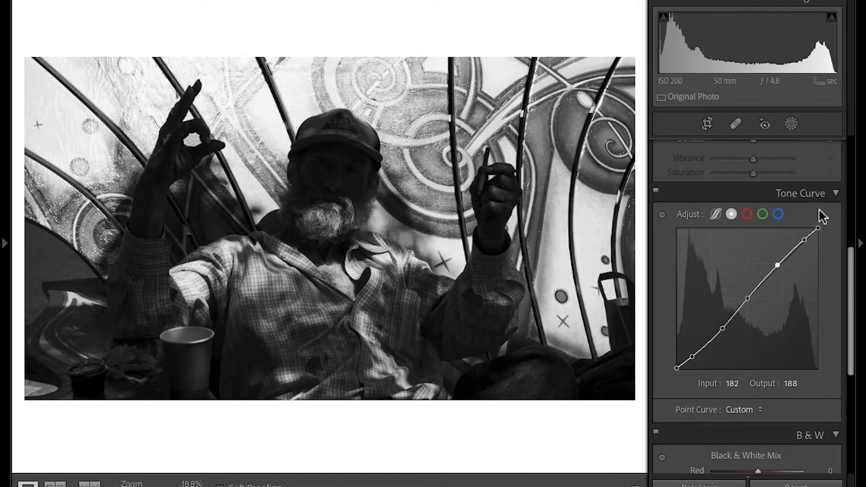
- Add a radial gradient mask over the man's head and torso with Feather 41 and Exposure 1.03
{"action": "scroll", "coordinate": [821, 201], "scroll_direction": "down", "scroll_amount": 1}
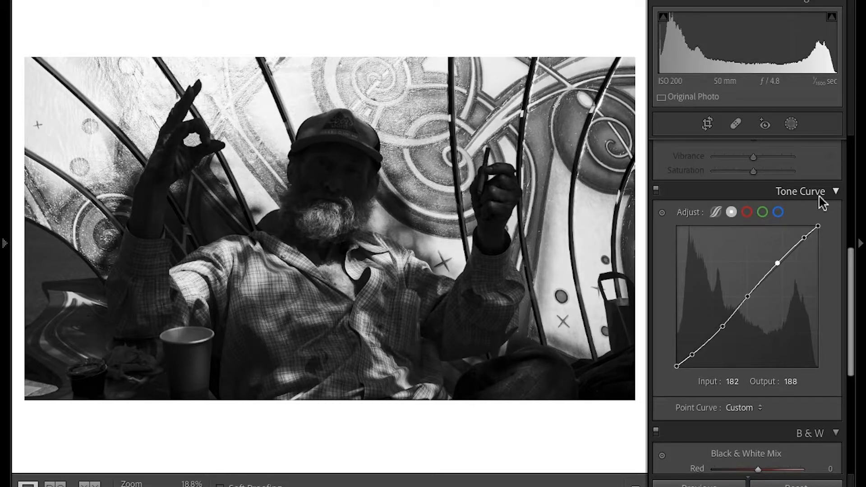
{"action": "scroll", "coordinate": [821, 202], "scroll_direction": "up", "scroll_amount": 2}
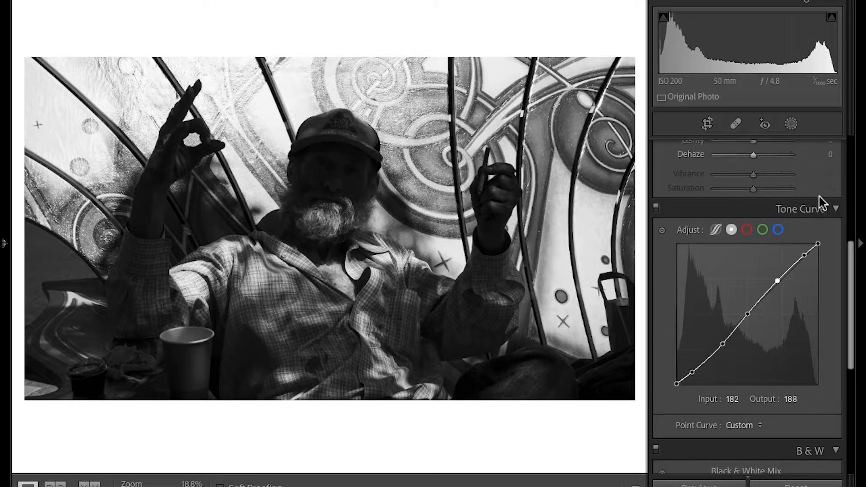
{"action": "left_click", "coordinate": [791, 125]}
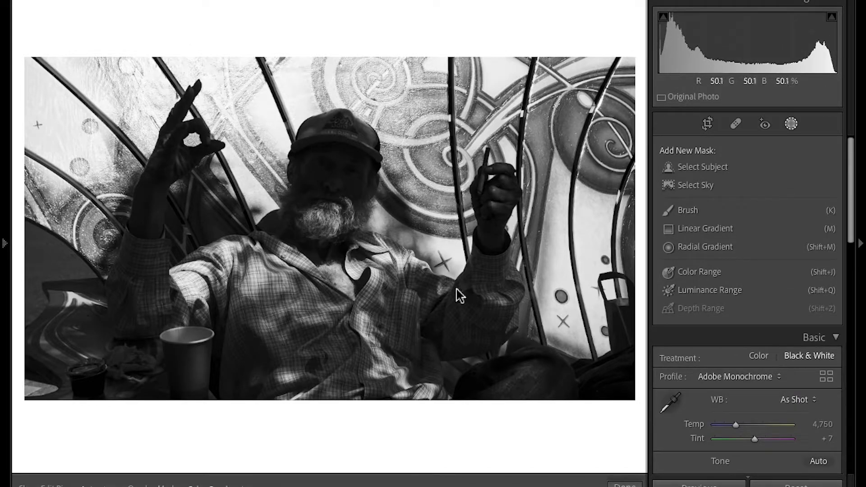
{"action": "left_click", "coordinate": [694, 249]}
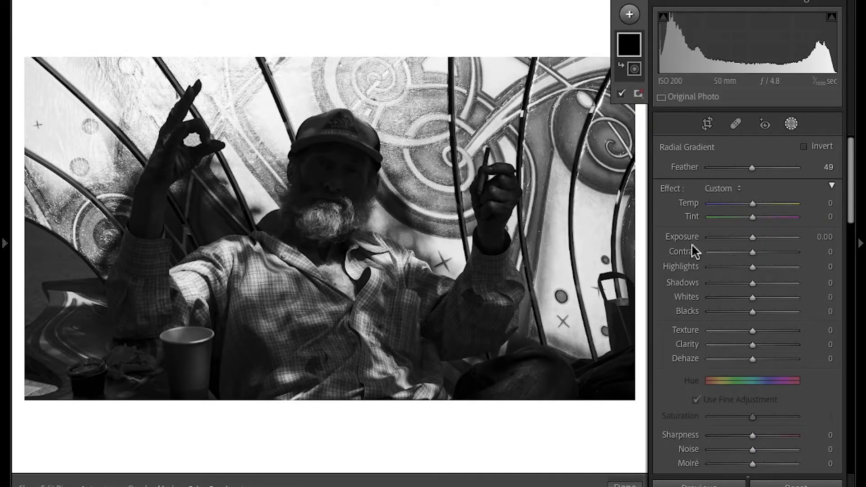
{"action": "left_click_drag", "start_coordinate": [333, 145], "coordinate": [262, 238]}
{"action": "left_click_drag", "start_coordinate": [261, 238], "coordinate": [254, 251]}
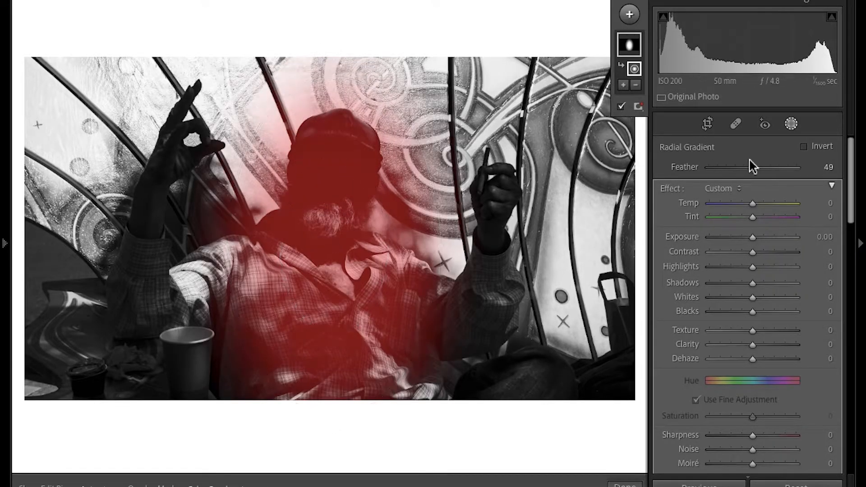
{"action": "mouse_move", "coordinate": [751, 172]}
{"action": "left_mouse_down"}
{"action": "mouse_move", "coordinate": [725, 171]}
{"action": "mouse_move", "coordinate": [744, 172]}
{"action": "left_mouse_up"}
{"action": "left_click_drag", "start_coordinate": [755, 238], "coordinate": [765, 236]}
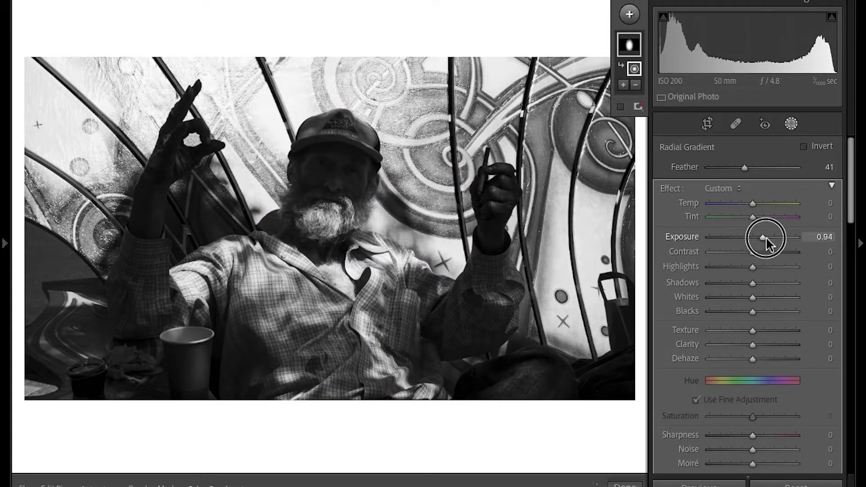
- Add a second radial gradient mask over the man's face with Exposure 0.50 and Clarity 8
{"action": "left_click", "coordinate": [629, 14]}
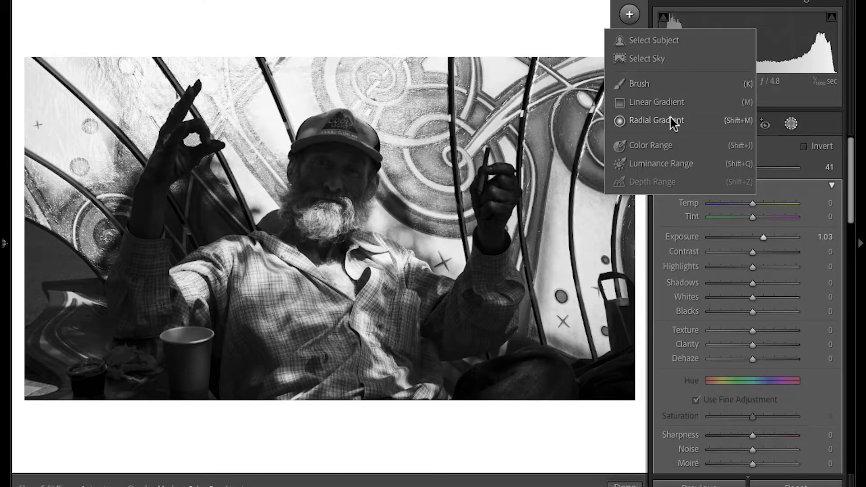
{"action": "left_click", "coordinate": [670, 121]}
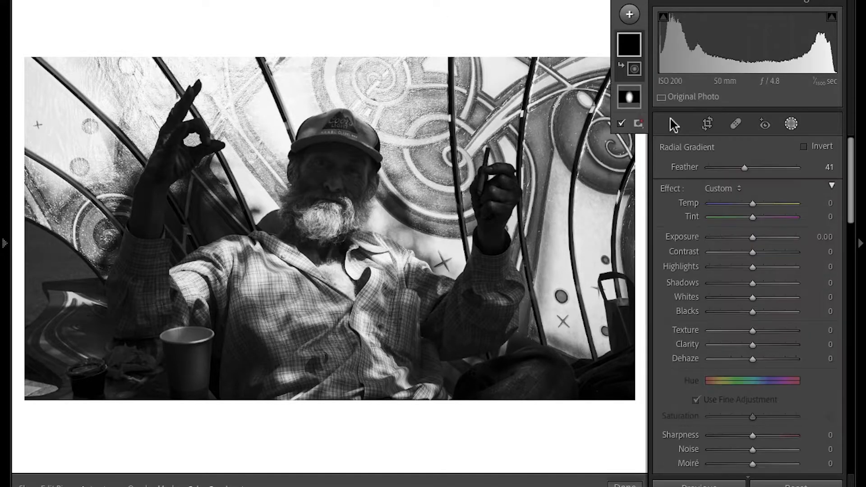
{"action": "left_click_drag", "start_coordinate": [334, 162], "coordinate": [294, 202]}
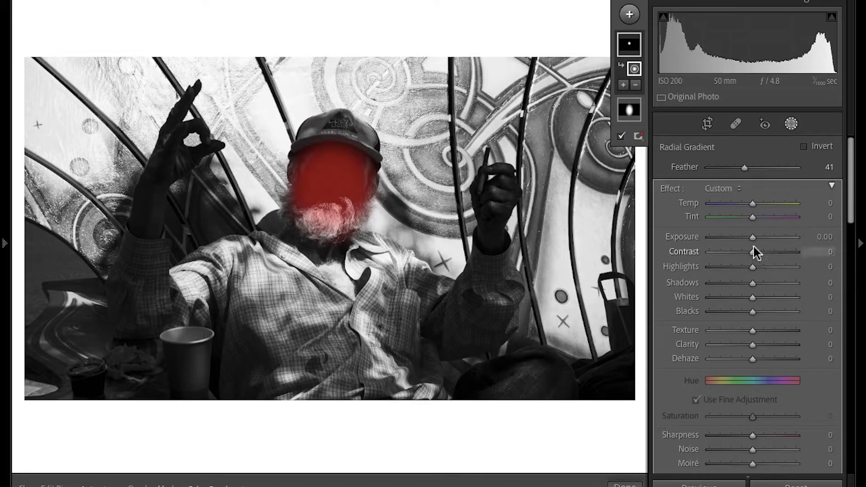
{"action": "left_click", "coordinate": [824, 237]}
{"action": "type", "text": "0.50"}
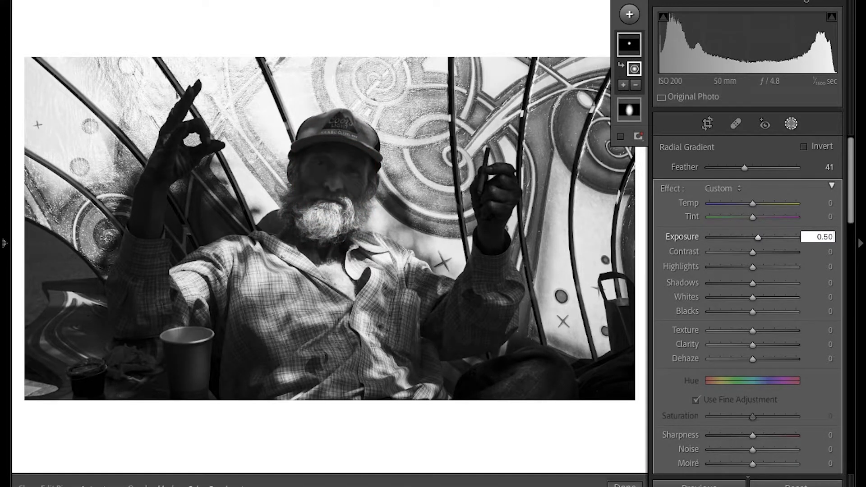
{"action": "key", "text": "Return"}
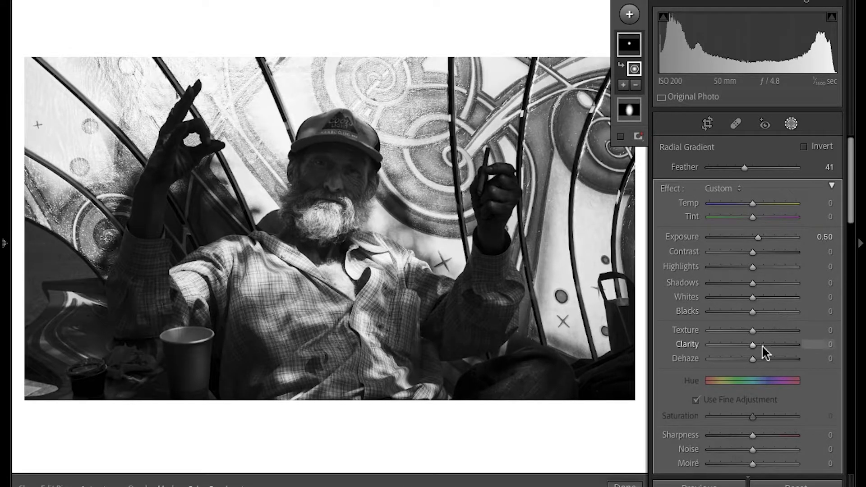
{"action": "left_click_drag", "start_coordinate": [752, 347], "coordinate": [755, 344]}
- Add a small radial gradient mask across the man's eyes and set its Exposure to 0.25
{"action": "left_click", "coordinate": [630, 15]}
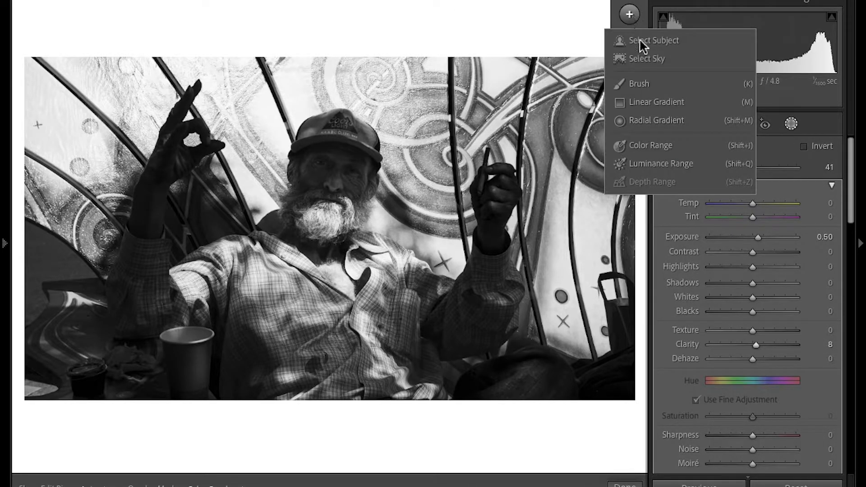
{"action": "left_click", "coordinate": [649, 122]}
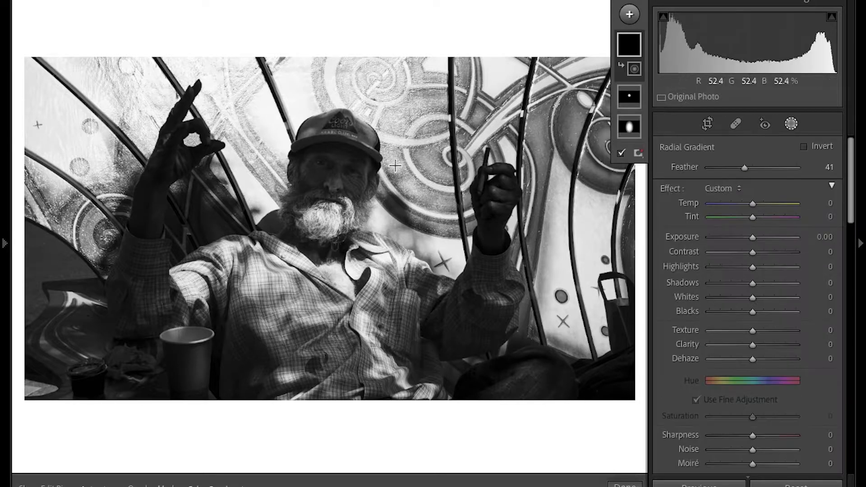
{"action": "mouse_move", "coordinate": [347, 160]}
{"action": "left_mouse_down"}
{"action": "mouse_move", "coordinate": [318, 160]}
{"action": "mouse_move", "coordinate": [309, 171]}
{"action": "mouse_move", "coordinate": [357, 159]}
{"action": "mouse_move", "coordinate": [349, 167]}
{"action": "left_mouse_up"}
{"action": "left_click", "coordinate": [824, 236]}
{"action": "type", "text": "0.25"}
{"action": "key", "text": "Return"}
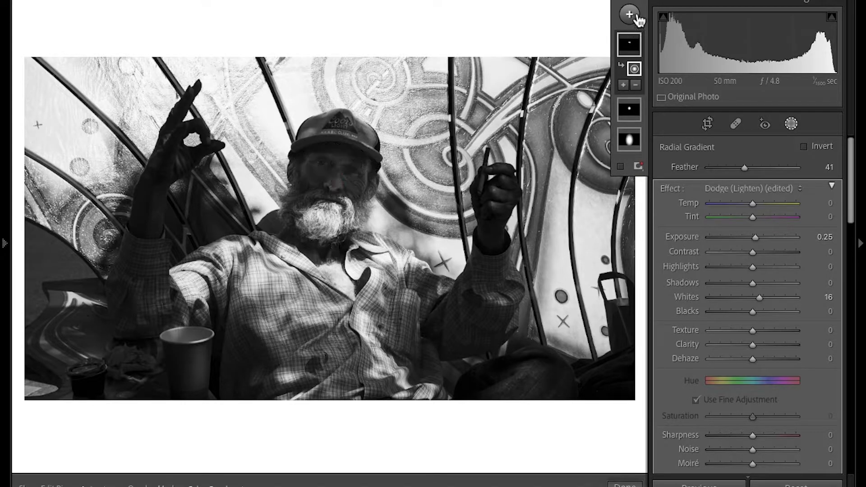
- Add a tall, tilted radial gradient mask over the arm and hand making the OK sign, with Exposure 0.89
{"action": "left_click", "coordinate": [628, 14]}
{"action": "left_click", "coordinate": [656, 120]}
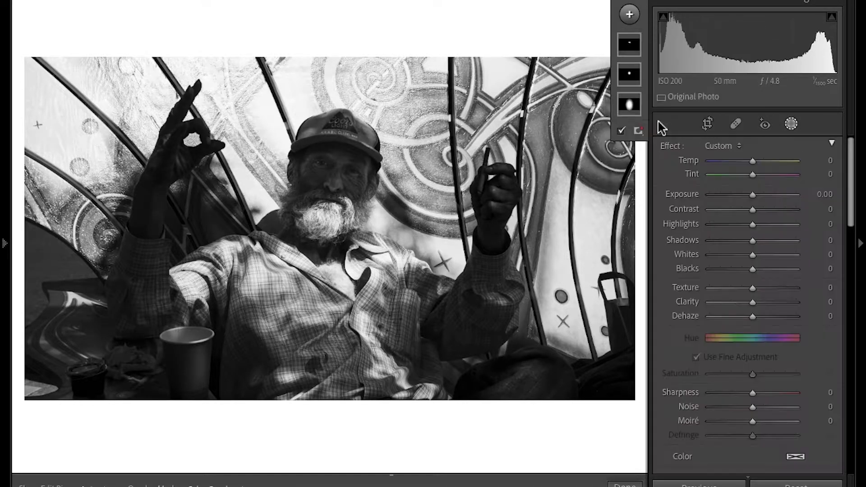
{"action": "left_click_drag", "start_coordinate": [177, 136], "coordinate": [106, 263]}
{"action": "left_click_drag", "start_coordinate": [182, 134], "coordinate": [169, 208]}
{"action": "left_click_drag", "start_coordinate": [203, 110], "coordinate": [226, 101]}
{"action": "left_click_drag", "start_coordinate": [93, 195], "coordinate": [111, 206]}
{"action": "left_click_drag", "start_coordinate": [190, 117], "coordinate": [197, 120]}
{"action": "left_click_drag", "start_coordinate": [146, 213], "coordinate": [150, 198]}
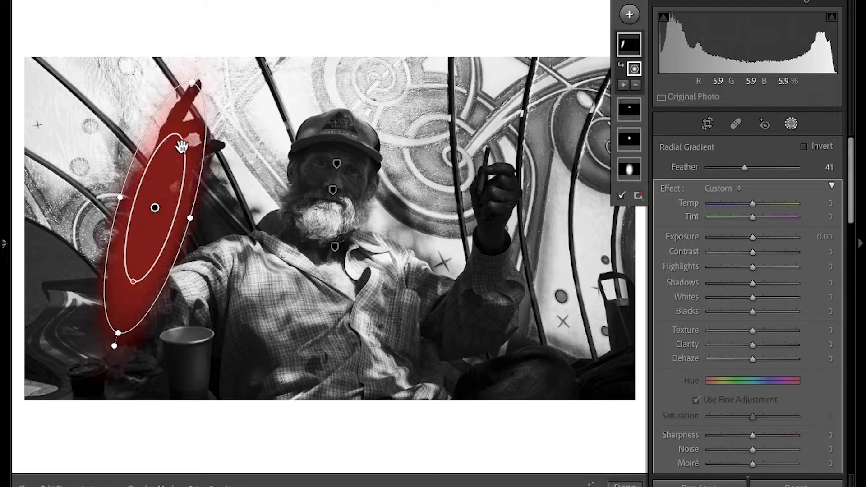
{"action": "left_click_drag", "start_coordinate": [193, 85], "coordinate": [195, 77]}
{"action": "left_click_drag", "start_coordinate": [752, 237], "coordinate": [763, 238]}
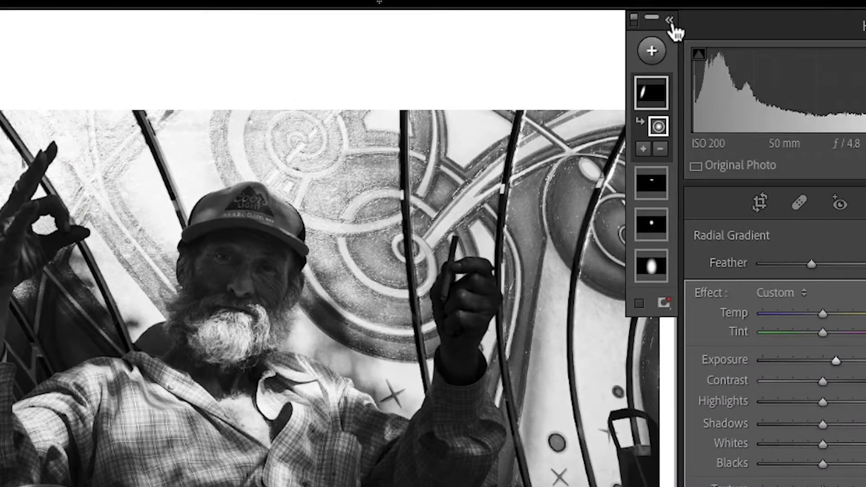
- Duplicate the OK-sign arm's mask, fit the copy over the other raised arm and set its Exposure to 0.70
{"action": "left_click", "coordinate": [668, 19]}
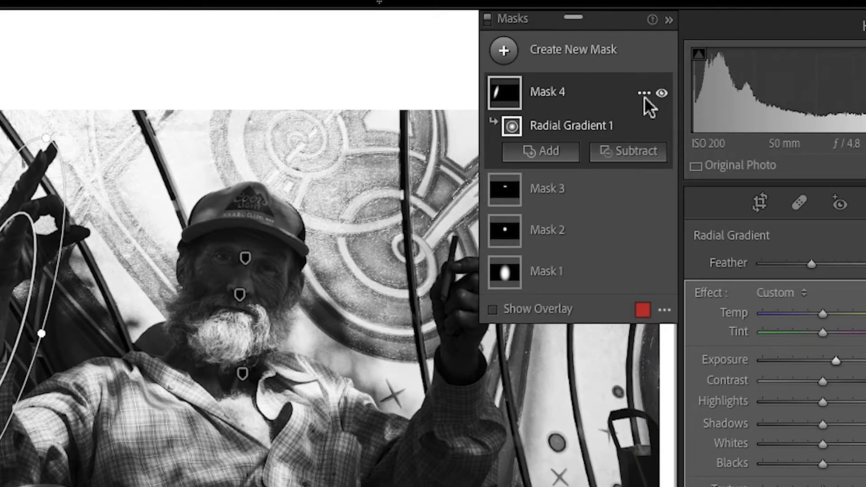
{"action": "left_click", "coordinate": [643, 93]}
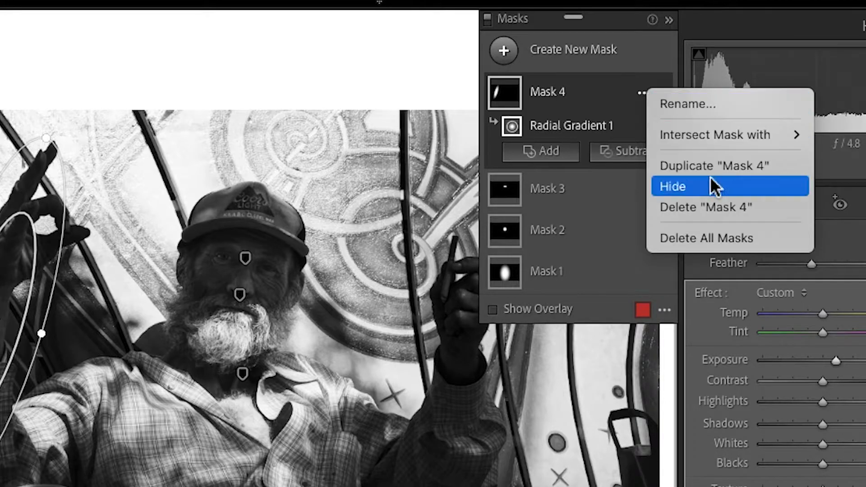
{"action": "left_click", "coordinate": [721, 166]}
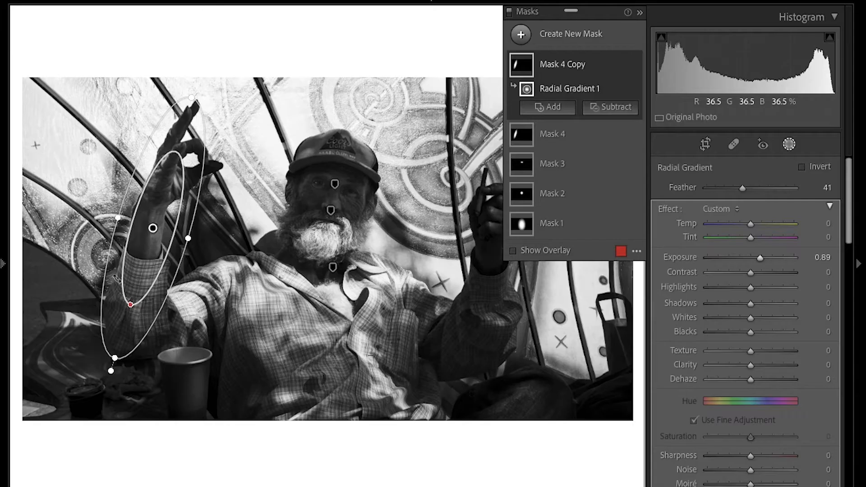
{"action": "left_click", "coordinate": [639, 12]}
{"action": "left_click_drag", "start_coordinate": [170, 234], "coordinate": [486, 262]}
{"action": "left_click_drag", "start_coordinate": [529, 135], "coordinate": [518, 154]}
{"action": "mouse_move", "coordinate": [497, 349]}
{"action": "left_mouse_down"}
{"action": "mouse_move", "coordinate": [507, 348]}
{"action": "mouse_move", "coordinate": [488, 347]}
{"action": "left_mouse_up"}
{"action": "left_click_drag", "start_coordinate": [488, 348], "coordinate": [486, 351]}
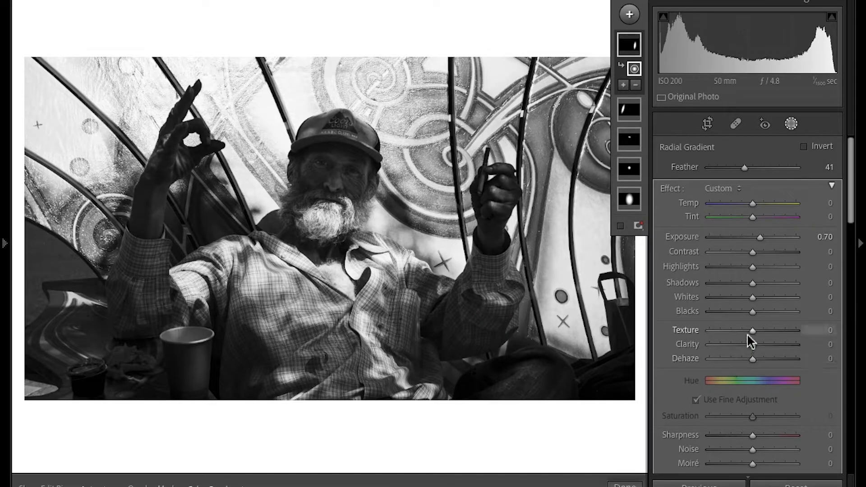
- Set Blacks to -4 on the mask over the closed-hand arm and to -5 on the OK-sign arm's mask
{"action": "left_click_drag", "start_coordinate": [752, 317], "coordinate": [751, 318]}
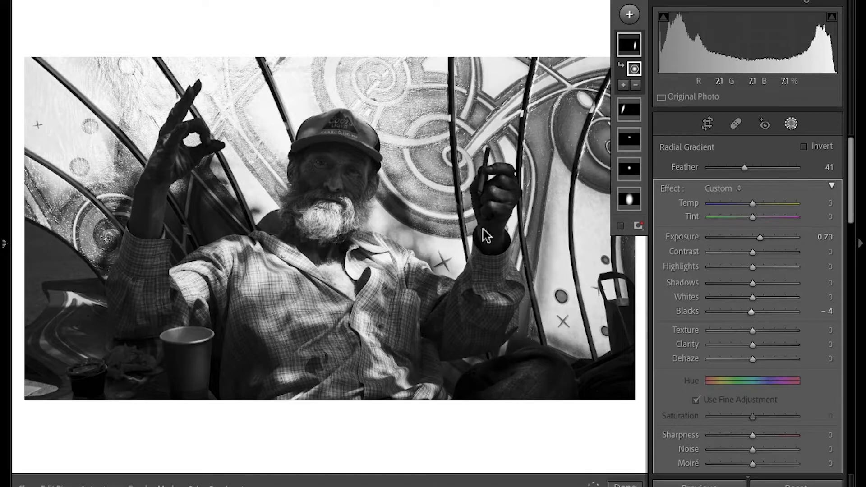
{"action": "left_click", "coordinate": [156, 210]}
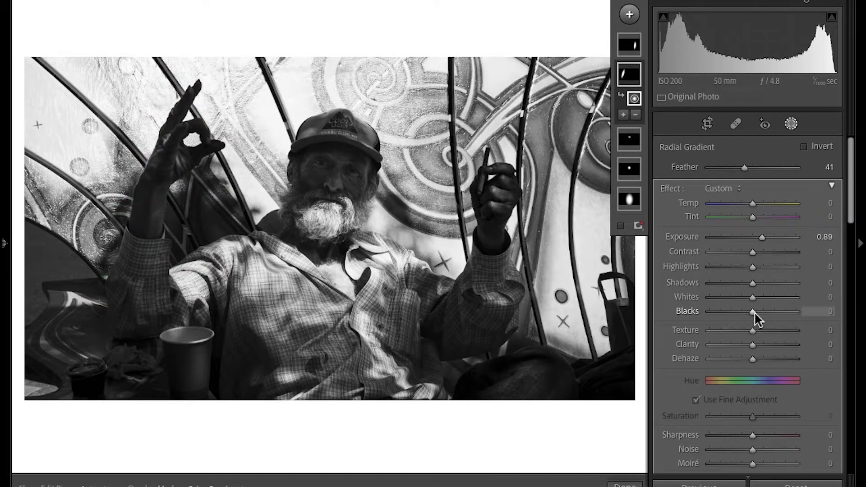
{"action": "left_click_drag", "start_coordinate": [752, 312], "coordinate": [752, 312]}
- Raise the point curve's highlight point at input 182 to output 199
{"action": "key", "text": "ctrl+alt+shift+t"}
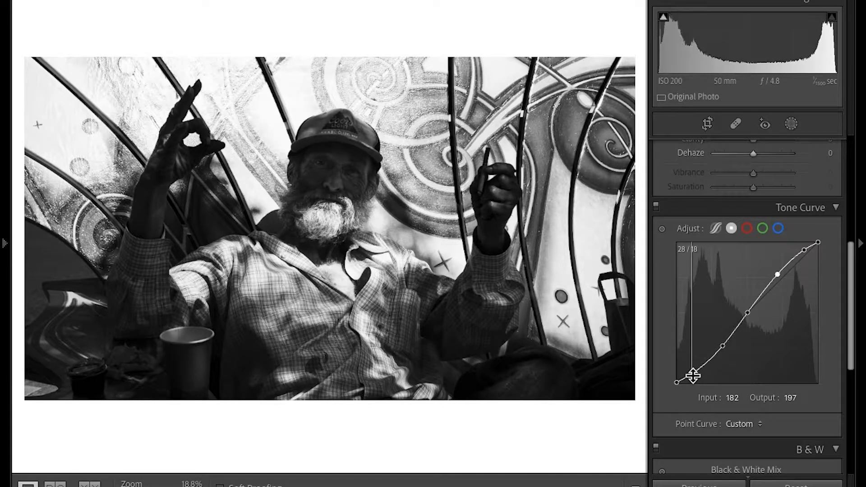
{"action": "scroll", "coordinate": [830, 296], "scroll_direction": "down", "scroll_amount": 3}
{"action": "scroll", "coordinate": [829, 398], "scroll_direction": "down", "scroll_amount": 3}
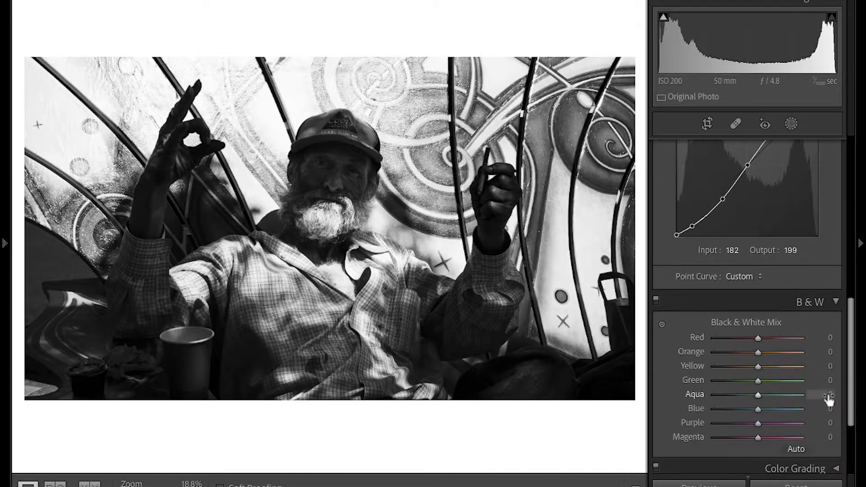
- Set the Black & White Mix to Red +18, Orange +13, Yellow -18, Green -30, Aqua -12 and Blue -19
{"action": "scroll", "coordinate": [829, 399], "scroll_direction": "down", "scroll_amount": 2}
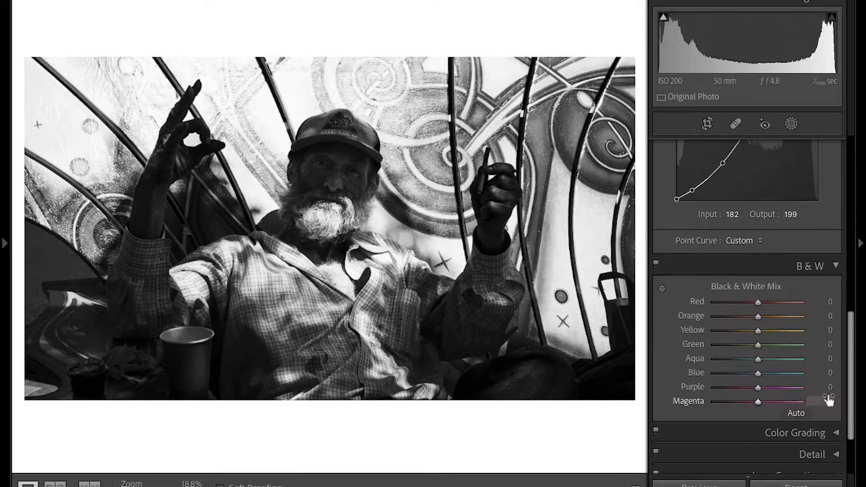
{"action": "left_click", "coordinate": [758, 303]}
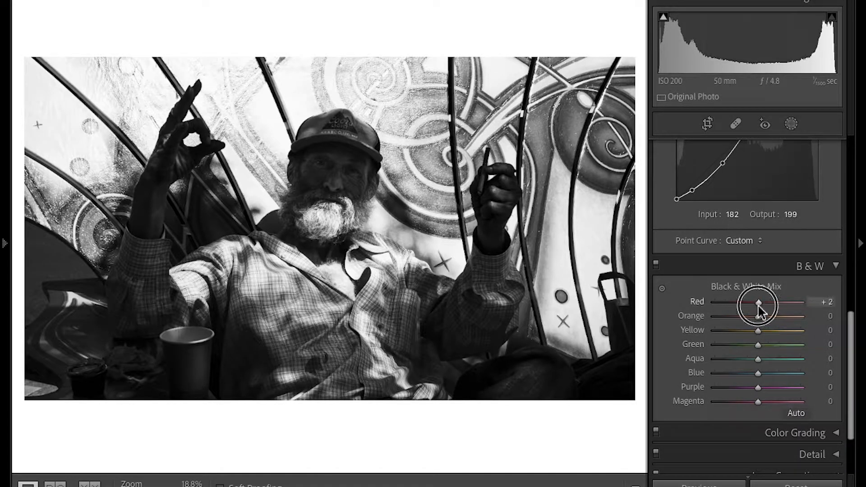
{"action": "left_click_drag", "start_coordinate": [761, 303], "coordinate": [749, 331]}
{"action": "mouse_move", "coordinate": [758, 345]}
{"action": "left_mouse_down"}
{"action": "mouse_move", "coordinate": [736, 345]}
{"action": "mouse_move", "coordinate": [749, 347]}
{"action": "mouse_move", "coordinate": [752, 358]}
{"action": "left_mouse_up"}
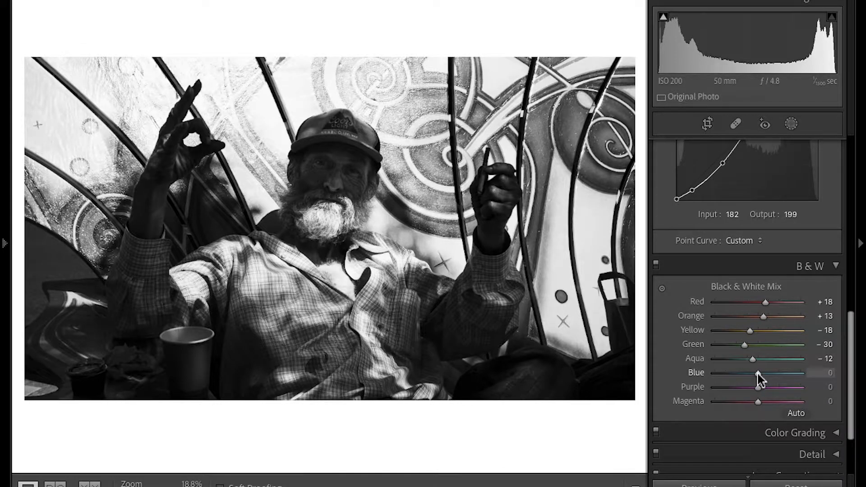
{"action": "left_click_drag", "start_coordinate": [757, 373], "coordinate": [750, 373]}
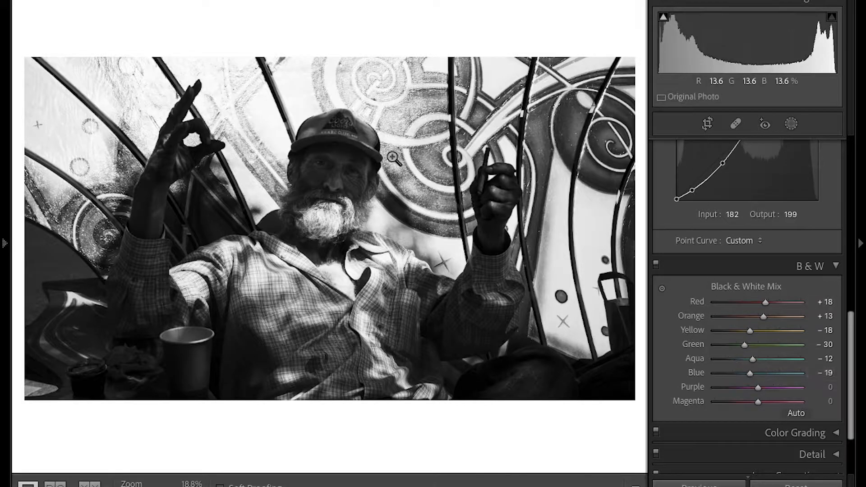
{"action": "left_click", "coordinate": [835, 266]}
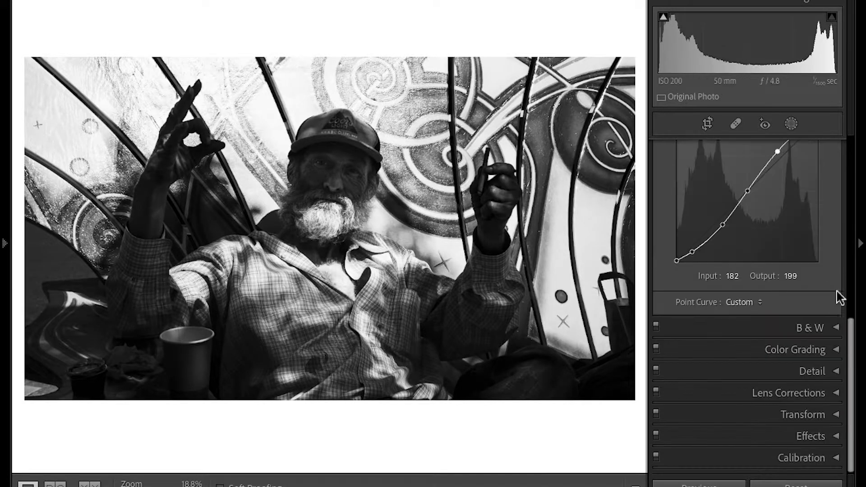
- Set the sharpening Amount to 50 and Radius to 0.9
{"action": "left_click", "coordinate": [835, 373]}
{"action": "scroll", "coordinate": [795, 391], "scroll_direction": "down", "scroll_amount": 3}
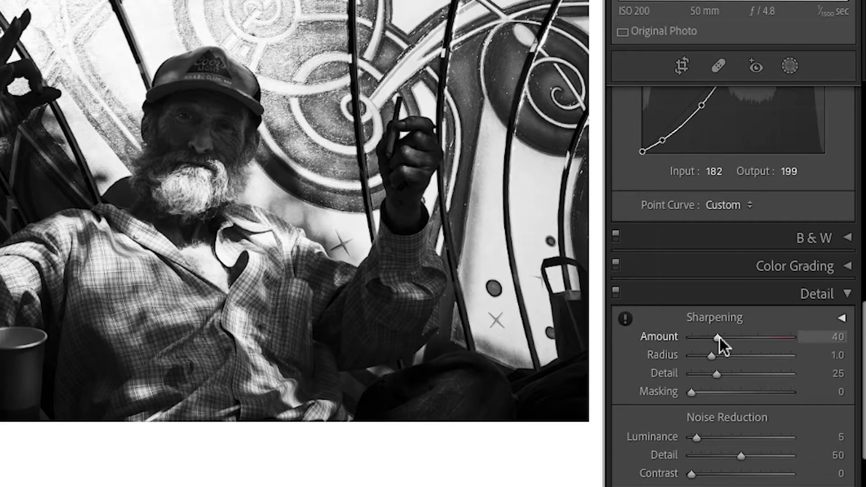
{"action": "left_click_drag", "start_coordinate": [719, 337], "coordinate": [710, 359]}
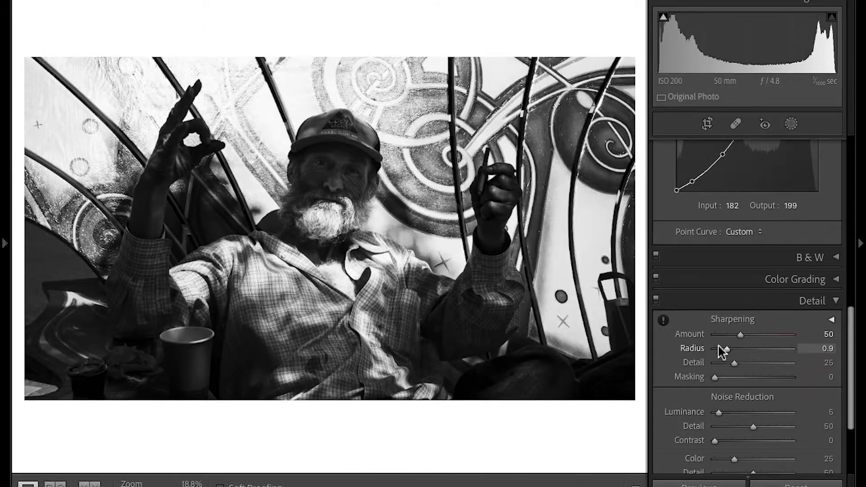
{"action": "left_click_drag", "start_coordinate": [707, 357], "coordinate": [729, 357]}
{"action": "key", "text": "alt"}
{"action": "key", "text": "alt"}
{"action": "left_click", "coordinate": [726, 347], "text": "alt"}
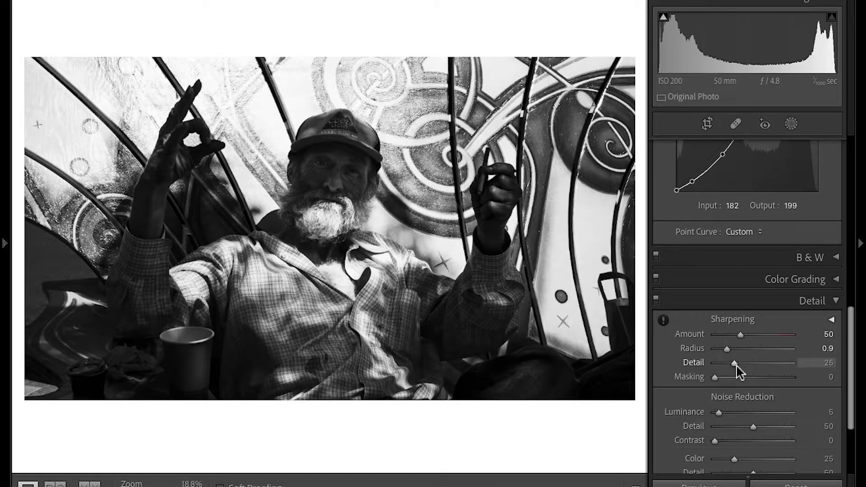
- Raise the sharpening Detail to 47 and fine-tune it slightly downward
{"action": "key", "text": "alt"}
{"action": "left_click_drag", "start_coordinate": [736, 364], "coordinate": [752, 363]}
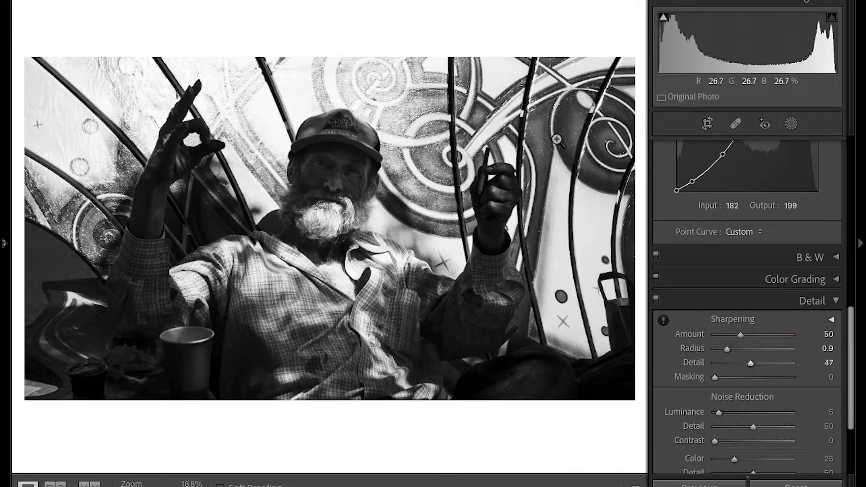
{"action": "left_click_drag", "start_coordinate": [752, 365], "coordinate": [748, 364]}
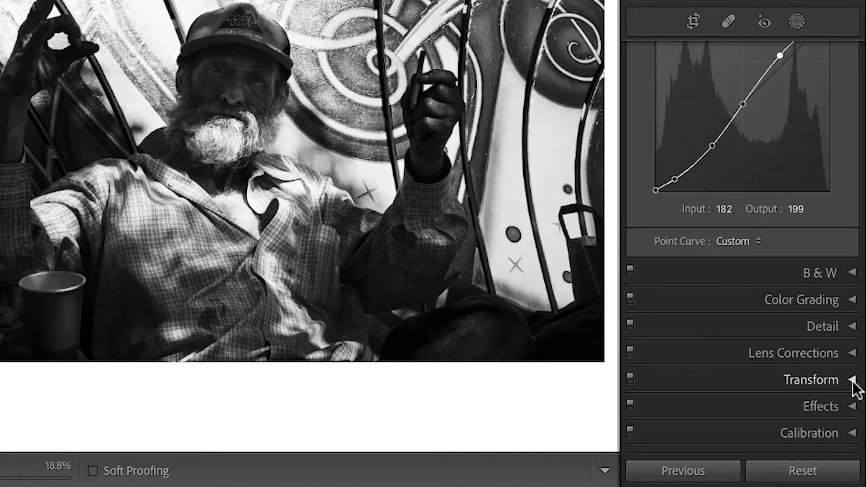
{"action": "left_click", "coordinate": [852, 382]}
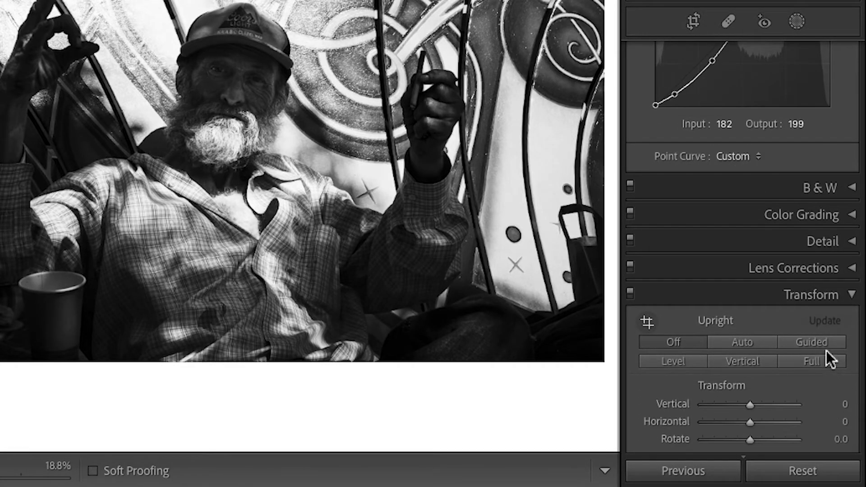
{"action": "left_click", "coordinate": [825, 346]}
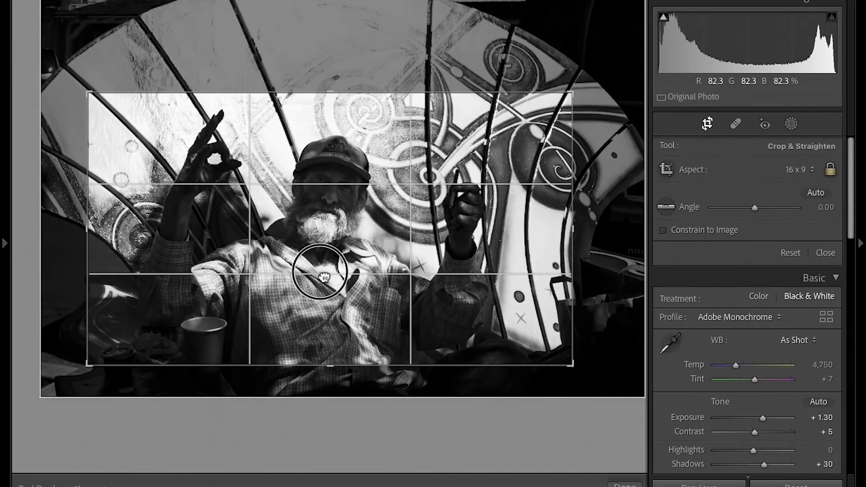
- Unlock the crop's 16 x 9 aspect ratio, widen the crop slightly on both sides and apply it
{"action": "left_click_drag", "start_coordinate": [323, 277], "coordinate": [331, 276]}
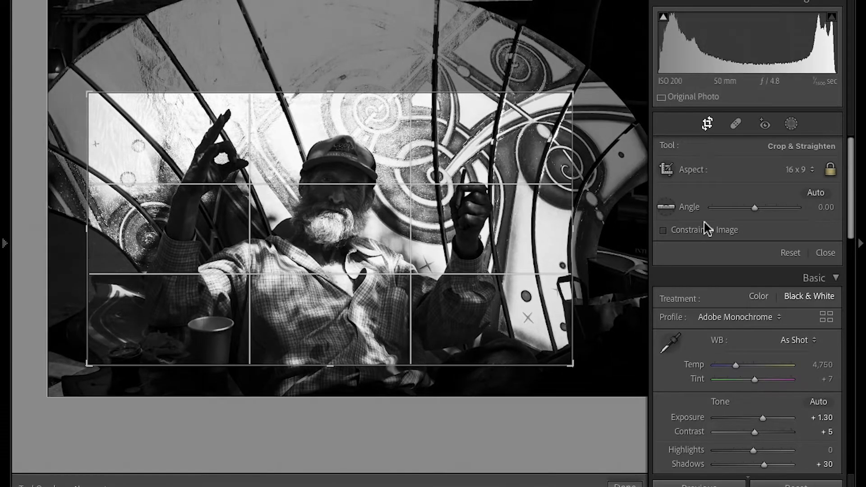
{"action": "left_click", "coordinate": [829, 170]}
{"action": "left_click_drag", "start_coordinate": [573, 230], "coordinate": [586, 231]}
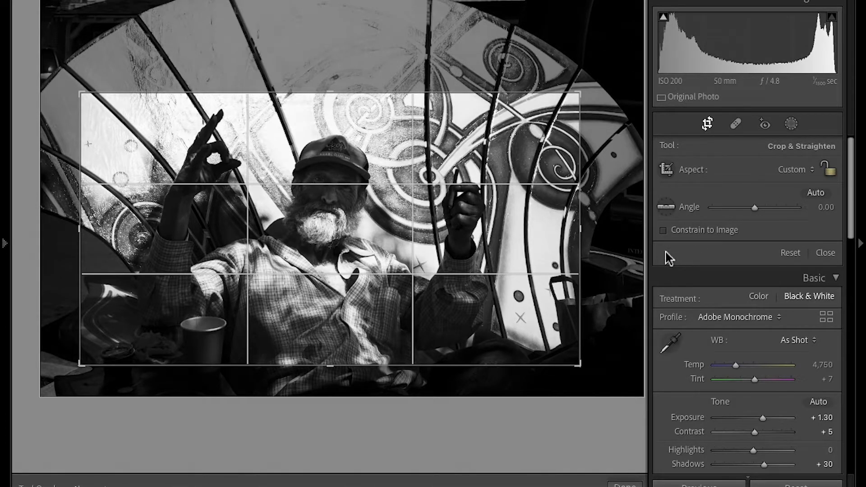
{"action": "left_click_drag", "start_coordinate": [82, 236], "coordinate": [75, 236]}
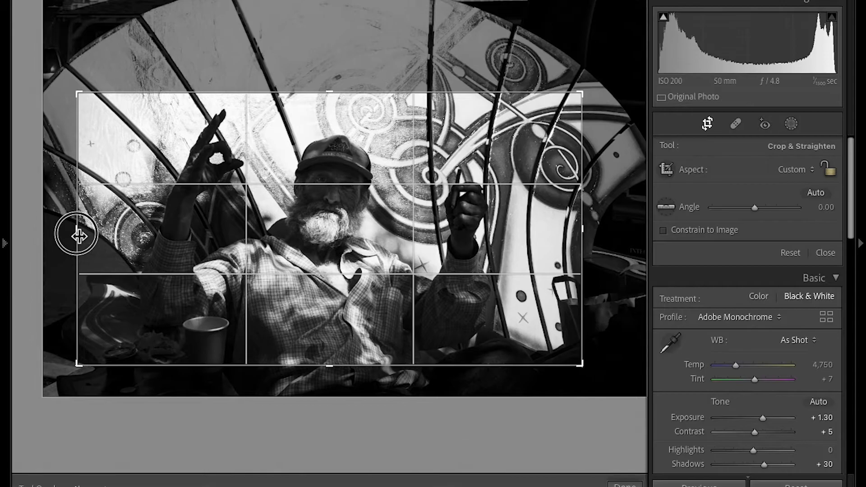
{"action": "key", "text": "Return"}
- Darken the photo's edges with a Highlight Priority post-crop vignette
{"action": "scroll", "coordinate": [785, 447], "scroll_direction": "down", "scroll_amount": 10}
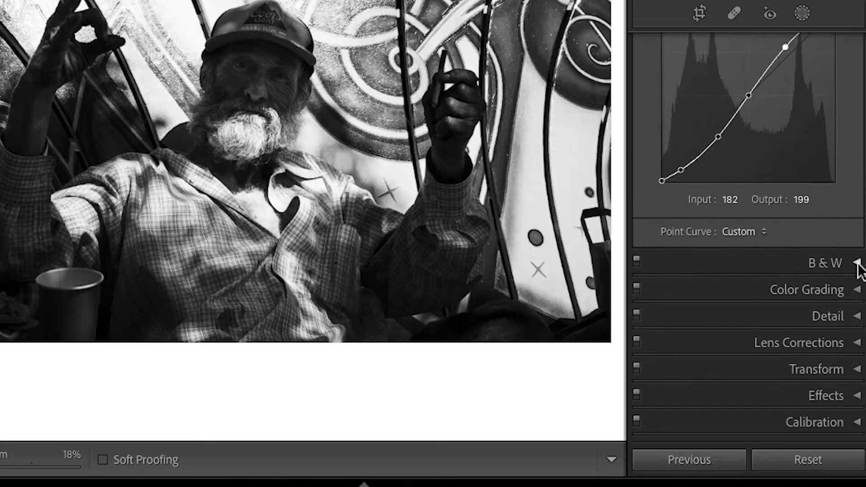
{"action": "left_click", "coordinate": [835, 435]}
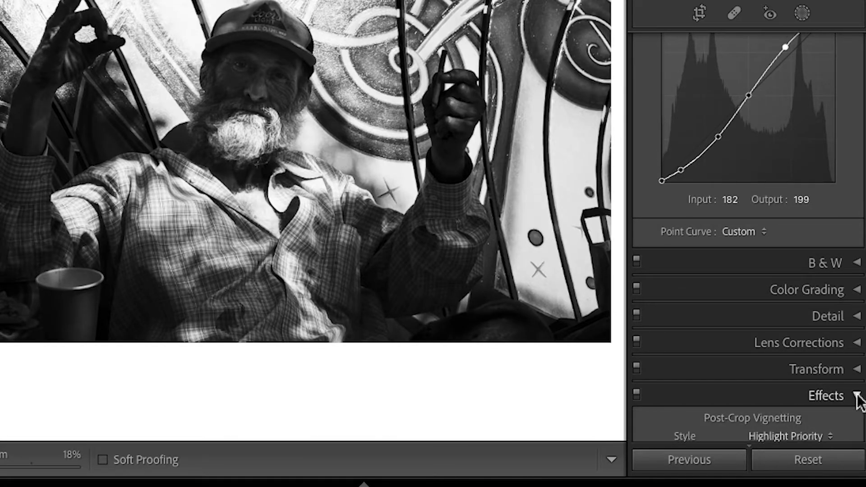
{"action": "scroll", "coordinate": [858, 399], "scroll_direction": "down", "scroll_amount": 5}
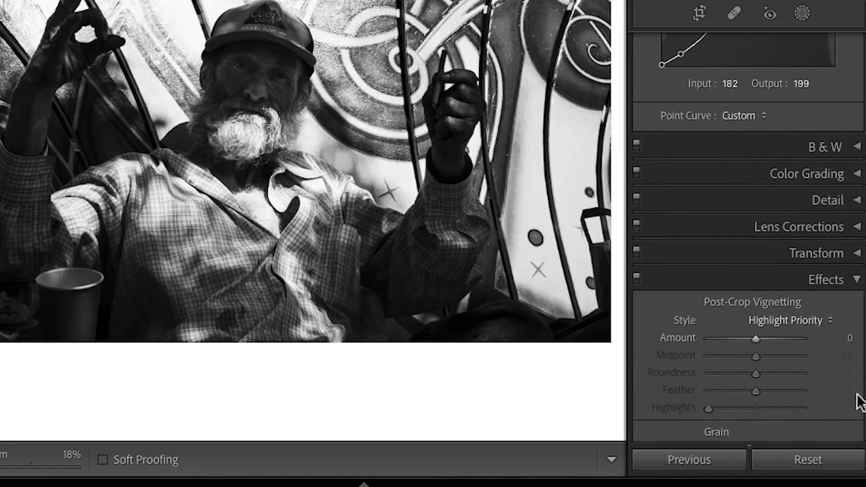
{"action": "left_click", "coordinate": [852, 334]}
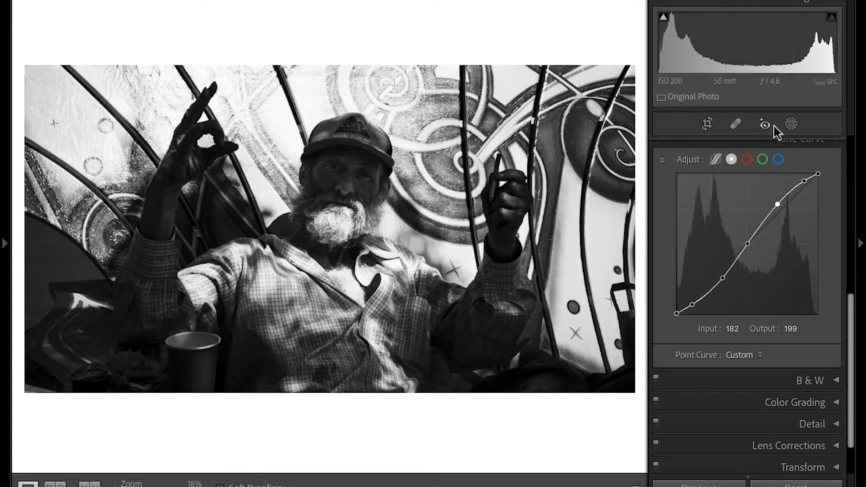
- Set the OK-sign arm mask's Exposure to 1.49, widen the mask slightly and lower its Feather
{"action": "left_click", "coordinate": [790, 124]}
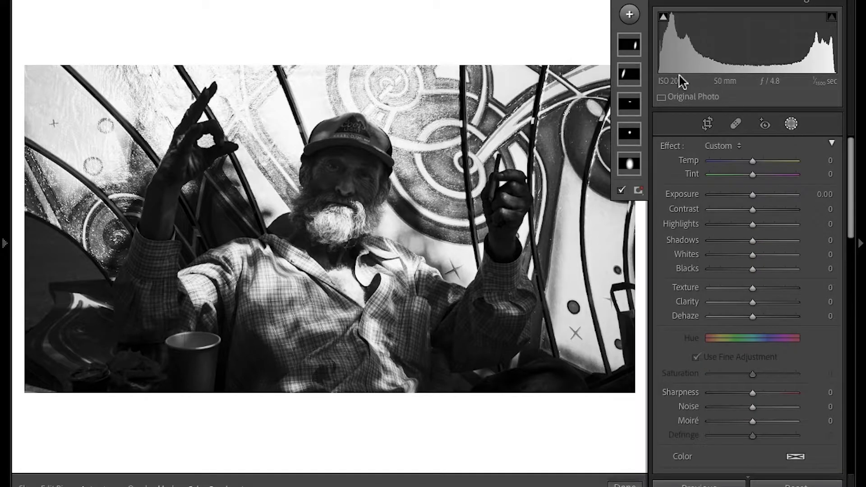
{"action": "left_click", "coordinate": [629, 74]}
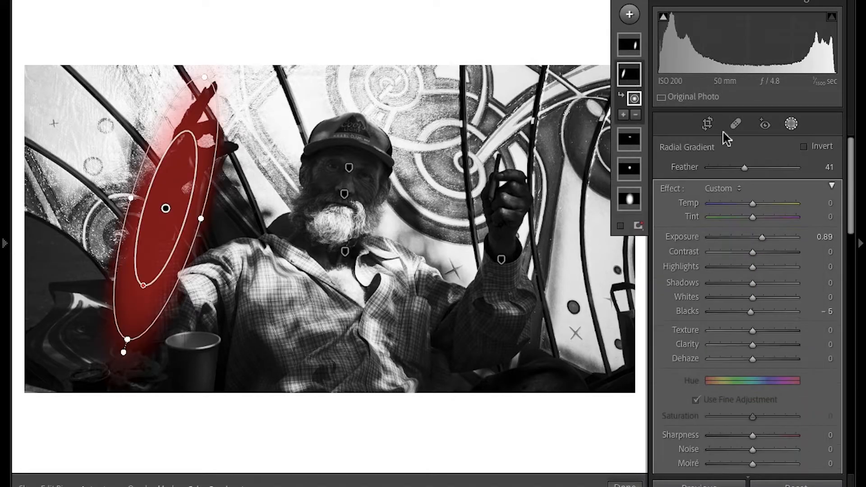
{"action": "left_click_drag", "start_coordinate": [761, 241], "coordinate": [769, 237]}
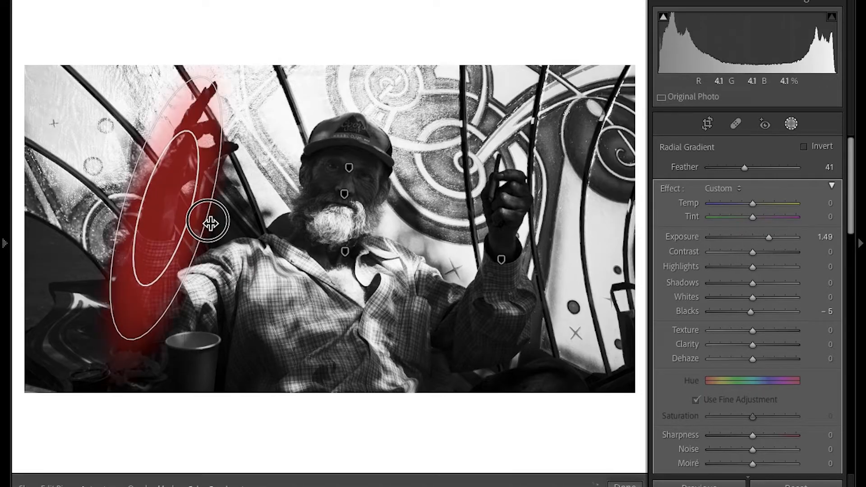
{"action": "left_click_drag", "start_coordinate": [744, 169], "coordinate": [734, 169]}
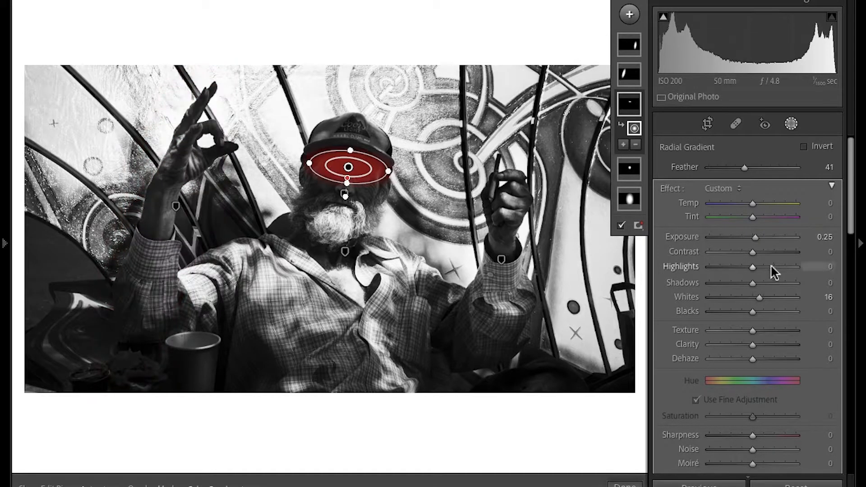
- Set the Exposure of the radial mask over the man's eyes to 0.46
{"action": "left_click_drag", "start_coordinate": [754, 242], "coordinate": [758, 242]}
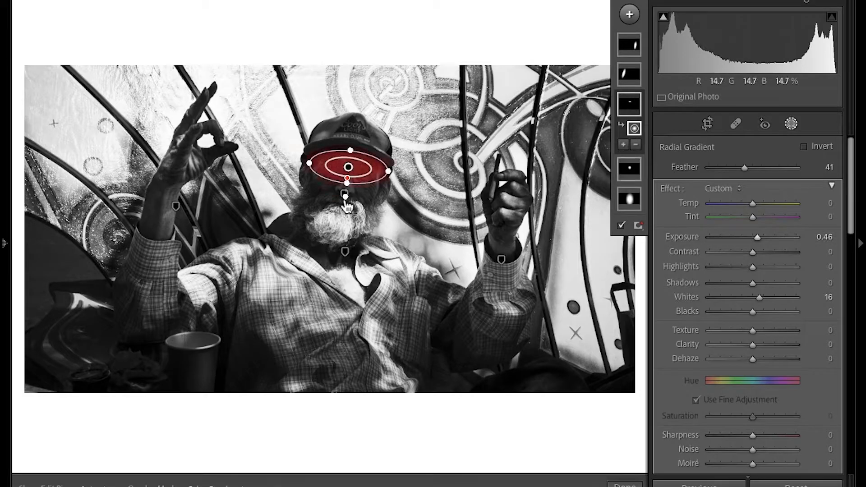
- Raise the Exposure of the radial mask over the man's face and set the eye mask's Exposure to 0.33
{"action": "left_click", "coordinate": [346, 197]}
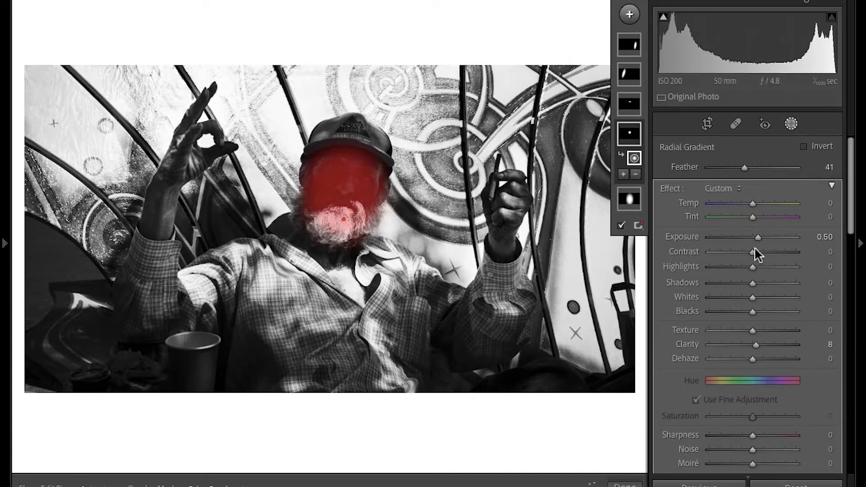
{"action": "left_click_drag", "start_coordinate": [759, 243], "coordinate": [759, 235]}
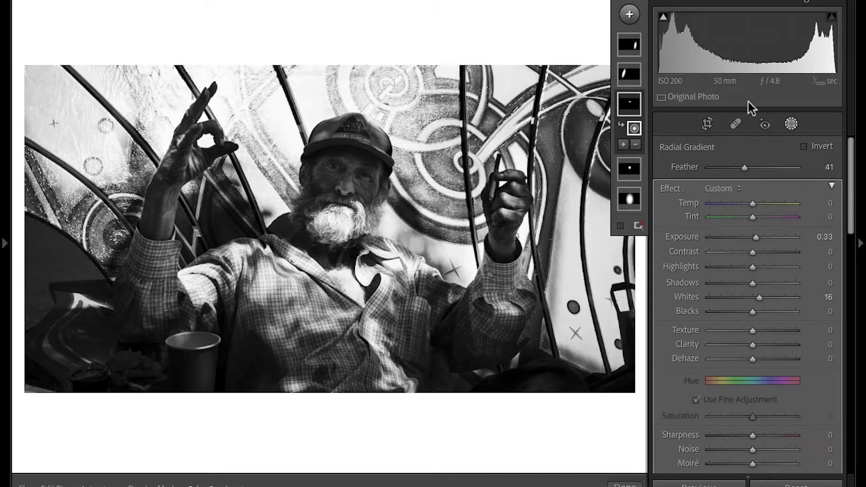
- Add a new brush mask with Exposure at −0.67 and Highlights at −26
{"action": "left_click", "coordinate": [629, 15]}
{"action": "left_click", "coordinate": [654, 85]}
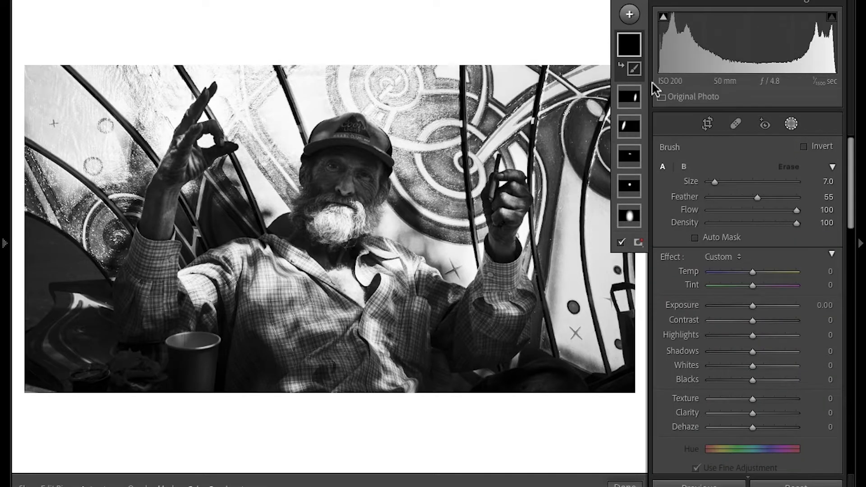
{"action": "left_click_drag", "start_coordinate": [752, 306], "coordinate": [745, 307]}
{"action": "left_click_drag", "start_coordinate": [751, 336], "coordinate": [741, 340]}
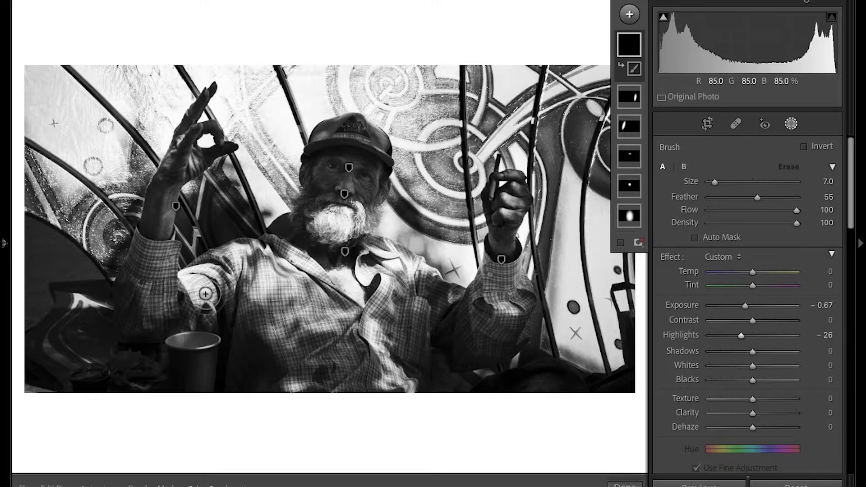
- Resize the brush and paint the darkening over the sunlit shirt, chest, beard and the bright graffiti wall behind the man
{"action": "key", "text": "bracketleft"}
{"action": "key", "text": "bracketleft"}
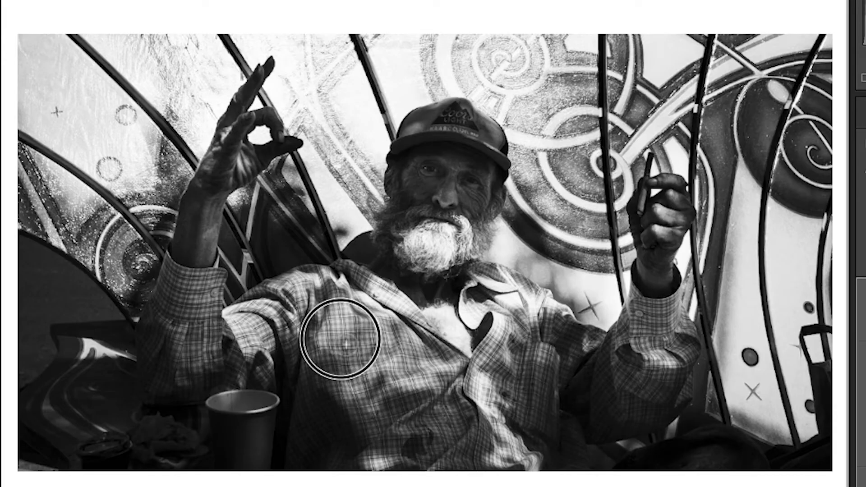
{"action": "left_click_drag", "start_coordinate": [265, 291], "coordinate": [262, 264]}
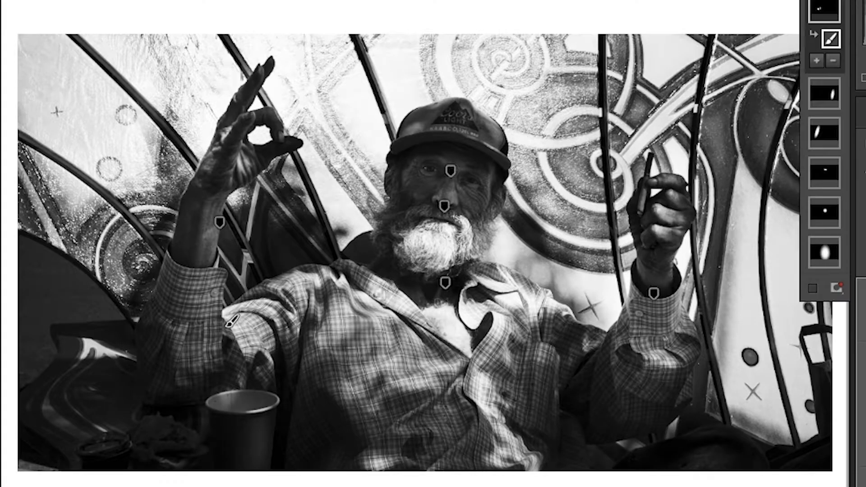
{"action": "mouse_move", "coordinate": [406, 305]}
{"action": "left_mouse_down"}
{"action": "mouse_move", "coordinate": [446, 329]}
{"action": "mouse_move", "coordinate": [452, 316]}
{"action": "mouse_move", "coordinate": [441, 310]}
{"action": "mouse_move", "coordinate": [448, 309]}
{"action": "mouse_move", "coordinate": [460, 329]}
{"action": "left_mouse_up"}
{"action": "mouse_move", "coordinate": [482, 381]}
{"action": "left_mouse_down"}
{"action": "mouse_move", "coordinate": [490, 404]}
{"action": "mouse_move", "coordinate": [493, 332]}
{"action": "left_mouse_up"}
{"action": "mouse_move", "coordinate": [430, 233]}
{"action": "left_mouse_down"}
{"action": "mouse_move", "coordinate": [411, 232]}
{"action": "mouse_move", "coordinate": [442, 232]}
{"action": "left_mouse_up"}
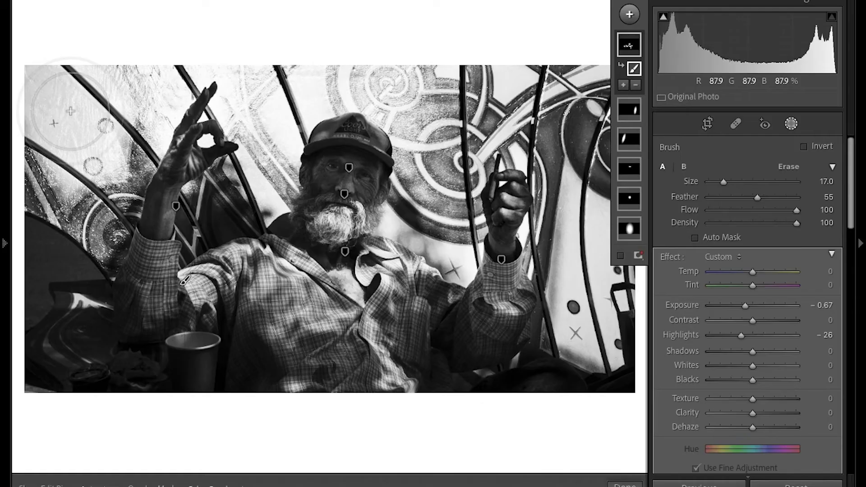
{"action": "mouse_move", "coordinate": [77, 124]}
{"action": "left_mouse_down"}
{"action": "mouse_move", "coordinate": [99, 163]}
{"action": "mouse_move", "coordinate": [150, 77]}
{"action": "mouse_move", "coordinate": [205, 87]}
{"action": "left_mouse_up"}
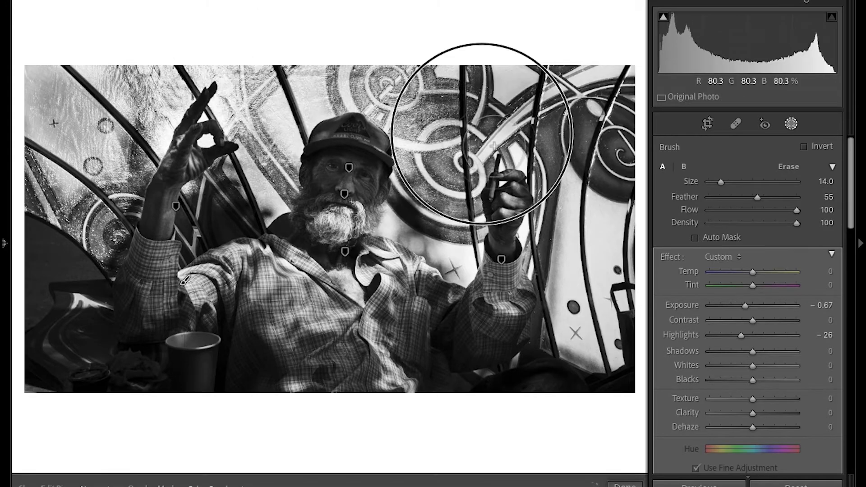
{"action": "mouse_move", "coordinate": [494, 145]}
{"action": "left_mouse_down"}
{"action": "mouse_move", "coordinate": [535, 100]}
{"action": "mouse_move", "coordinate": [458, 122]}
{"action": "mouse_move", "coordinate": [461, 97]}
{"action": "mouse_move", "coordinate": [485, 92]}
{"action": "mouse_move", "coordinate": [612, 120]}
{"action": "left_mouse_up"}
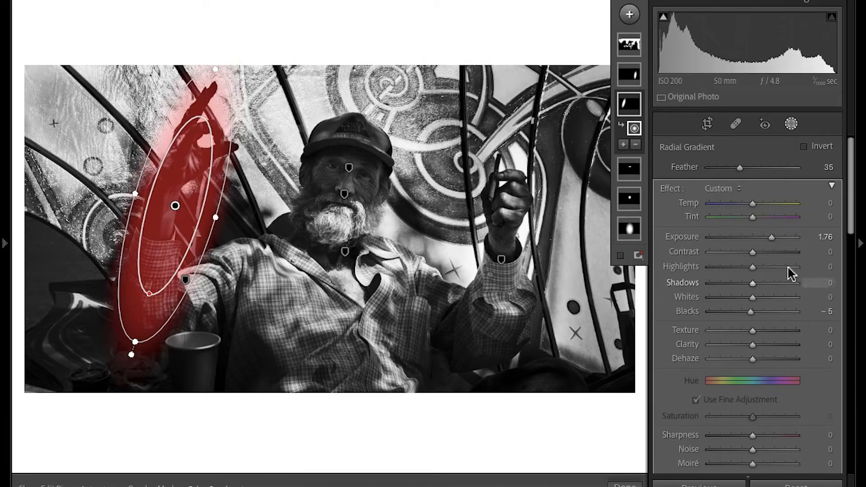
- Set the OK-sign arm mask's Exposure to 1.80 and add a tilted radial mask over the raised fingers with Exposure 0.66
{"action": "left_click_drag", "start_coordinate": [787, 266], "coordinate": [772, 237]}
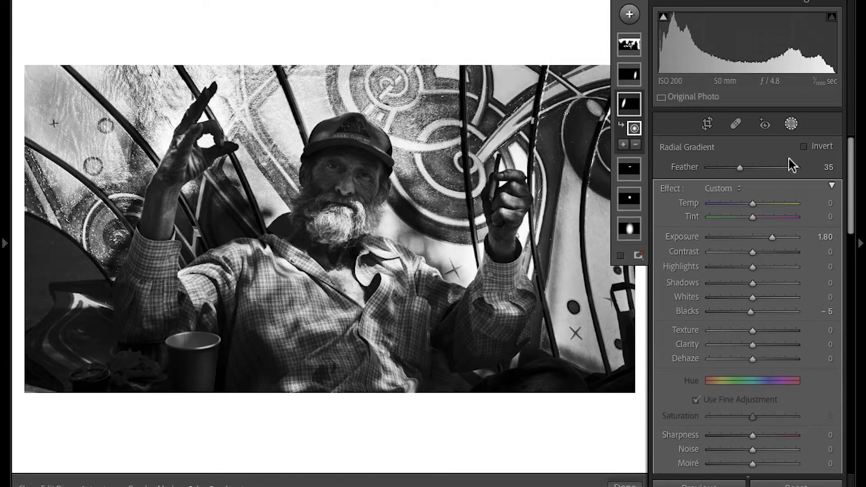
{"action": "left_click", "coordinate": [630, 14]}
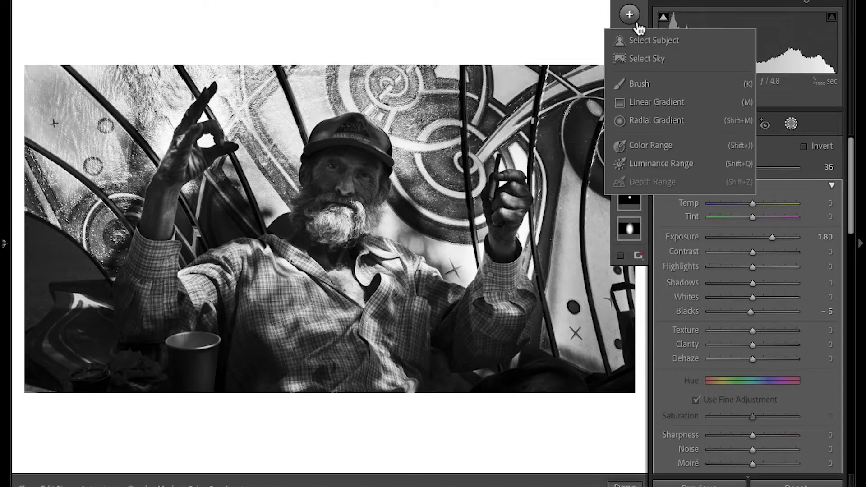
{"action": "left_click", "coordinate": [663, 123]}
{"action": "mouse_move", "coordinate": [219, 86]}
{"action": "left_mouse_down"}
{"action": "mouse_move", "coordinate": [178, 100]}
{"action": "mouse_move", "coordinate": [164, 126]}
{"action": "mouse_move", "coordinate": [176, 135]}
{"action": "mouse_move", "coordinate": [201, 122]}
{"action": "mouse_move", "coordinate": [199, 111]}
{"action": "mouse_move", "coordinate": [247, 90]}
{"action": "left_mouse_up"}
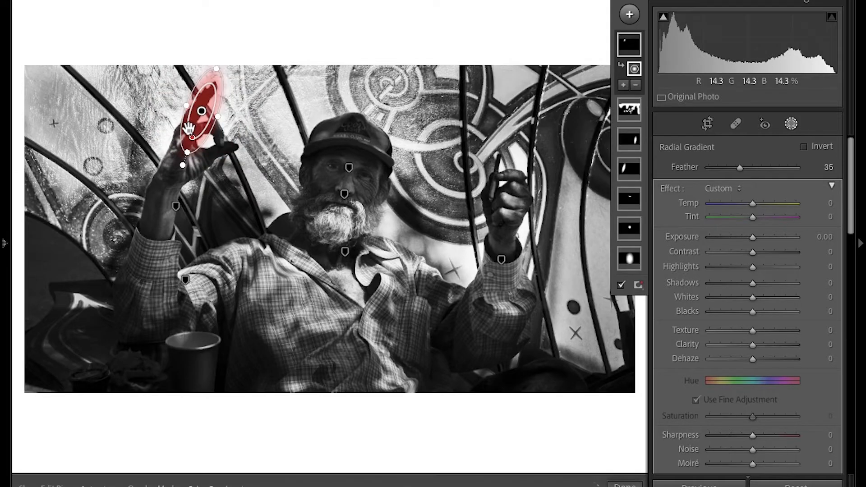
{"action": "left_click_drag", "start_coordinate": [186, 127], "coordinate": [183, 138]}
{"action": "left_click_drag", "start_coordinate": [752, 237], "coordinate": [762, 242]}
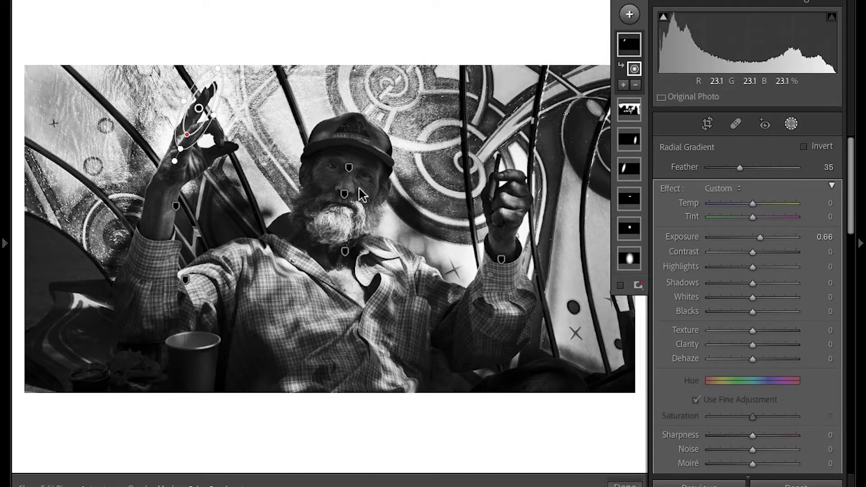
- Set the eye mask's Exposure to 0.43 and the face mask's Exposure to 1.01, and finish masking
{"action": "left_click", "coordinate": [349, 168]}
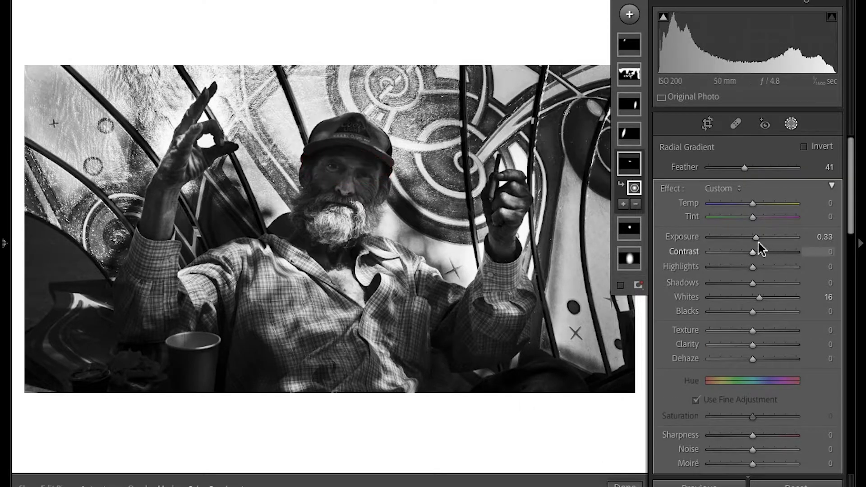
{"action": "left_click_drag", "start_coordinate": [755, 237], "coordinate": [758, 238]}
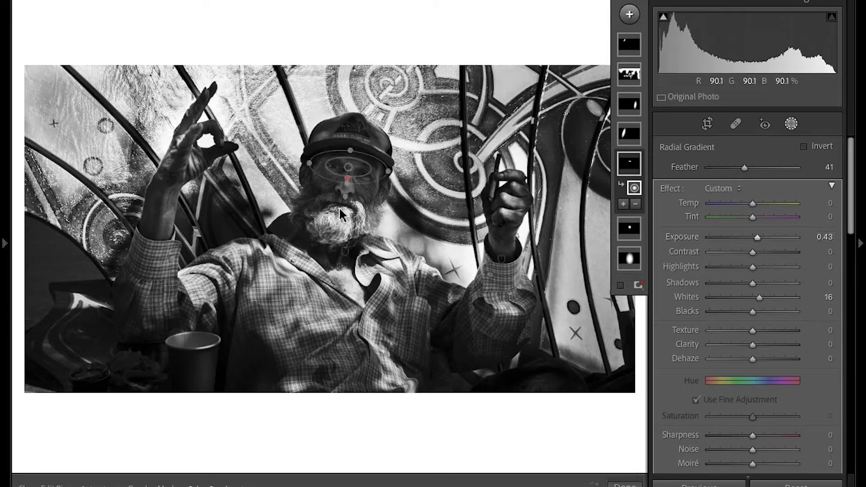
{"action": "left_click", "coordinate": [345, 197]}
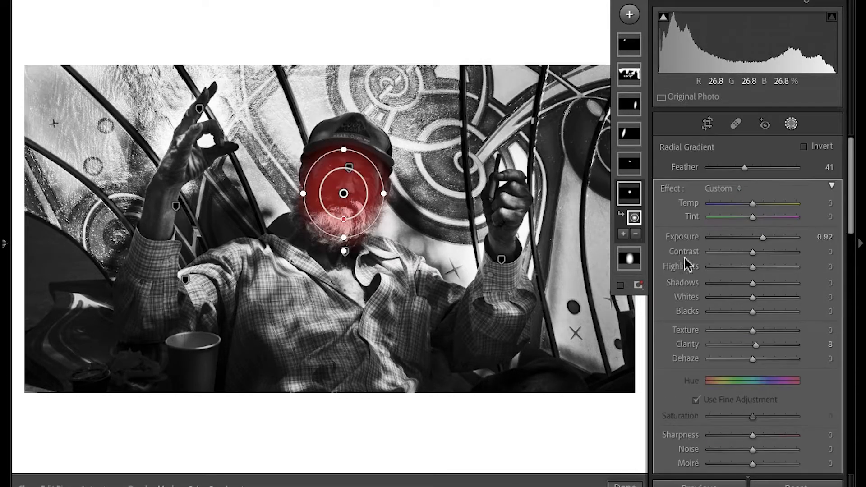
{"action": "left_click_drag", "start_coordinate": [760, 237], "coordinate": [762, 238]}
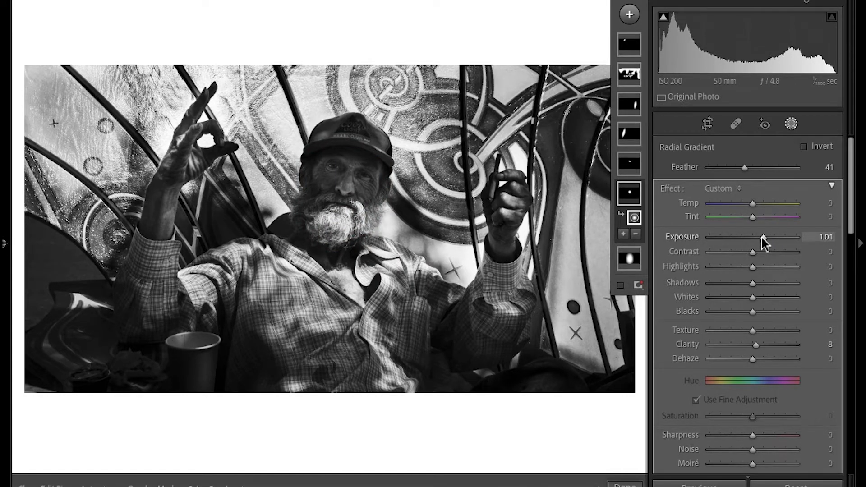
{"action": "left_click", "coordinate": [625, 485]}
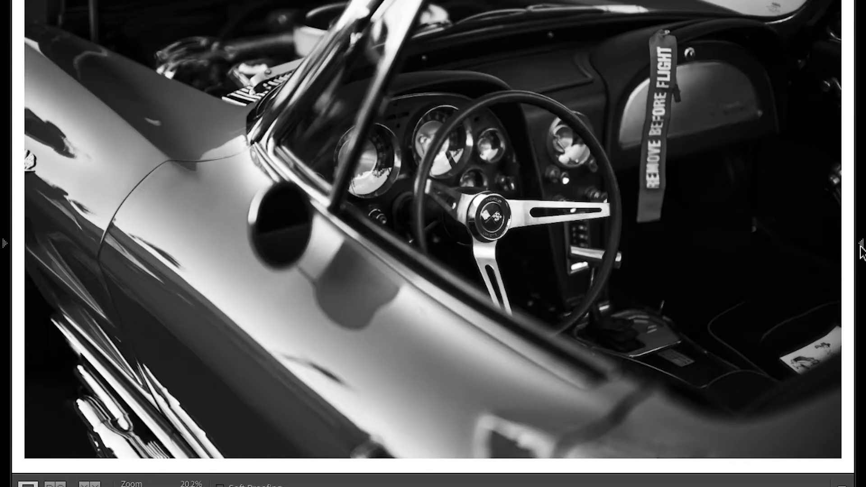
- Convert the red classic car photo to black and white and crop its top and bottom to a widescreen format
{"action": "mouse_move", "coordinate": [861, 249]}
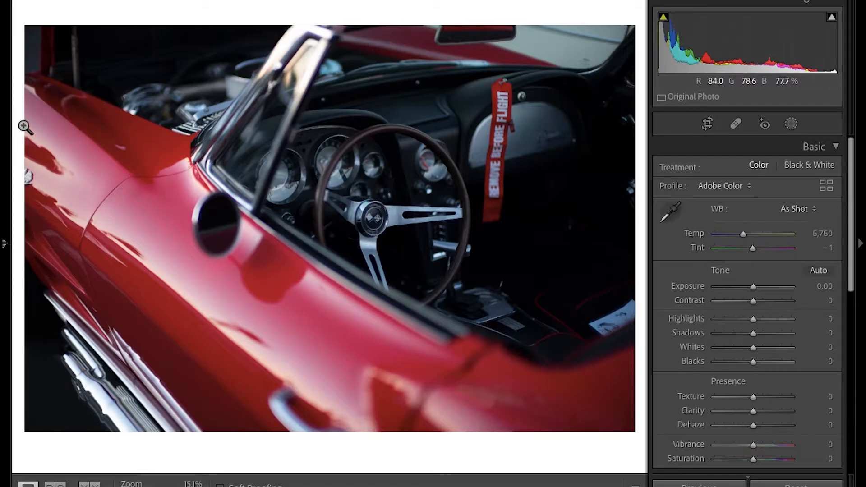
{"action": "left_click", "coordinate": [807, 167]}
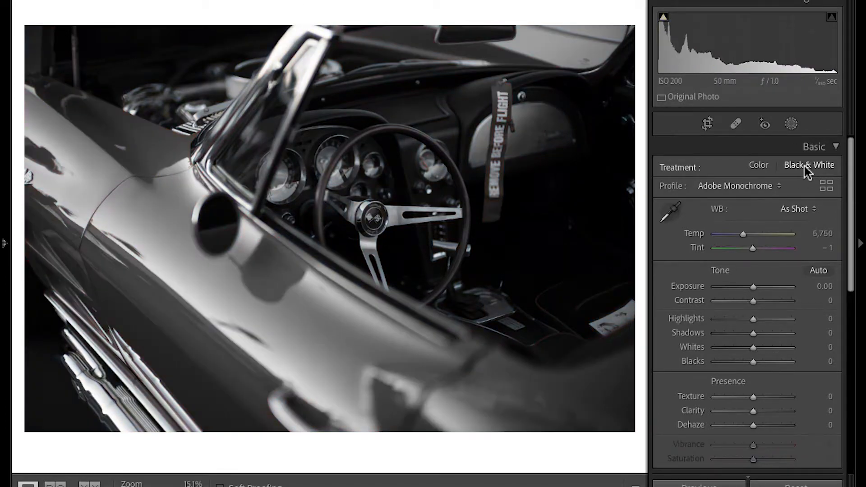
{"action": "left_click", "coordinate": [708, 123]}
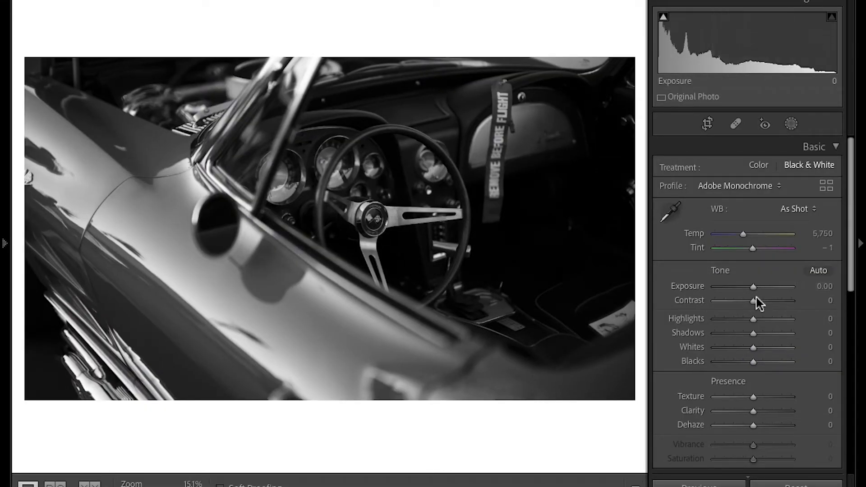
- Set the car photo's Contrast to +5 and Texture to +10
{"action": "left_click", "coordinate": [832, 301]}
{"action": "type", "text": "5"}
{"action": "key", "text": "Return"}
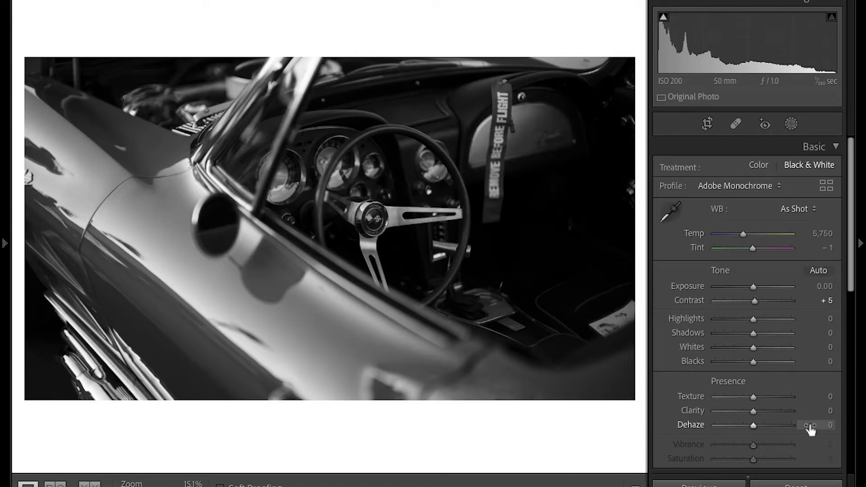
{"action": "left_click_drag", "start_coordinate": [752, 397], "coordinate": [756, 397]}
- Add a midtone anchor to the car photo's point tone curve with Input 128 and Output 128
{"action": "scroll", "coordinate": [798, 378], "scroll_direction": "down", "scroll_amount": 10}
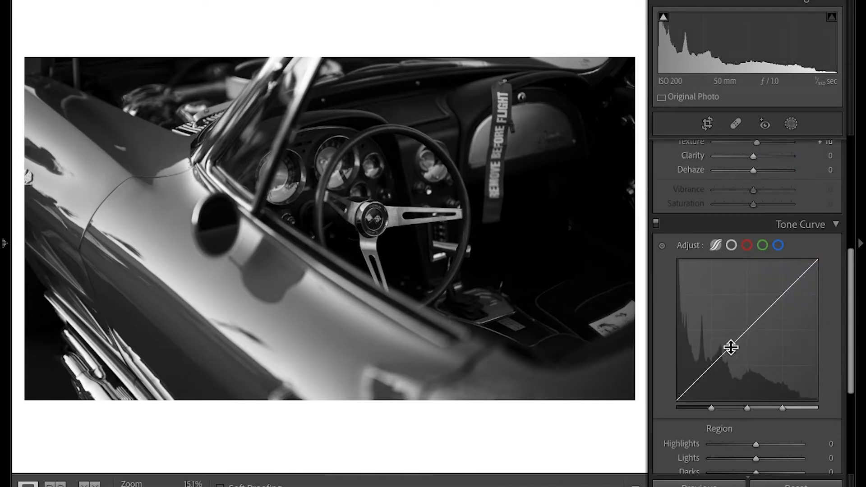
{"action": "scroll", "coordinate": [729, 360], "scroll_direction": "down", "scroll_amount": 3}
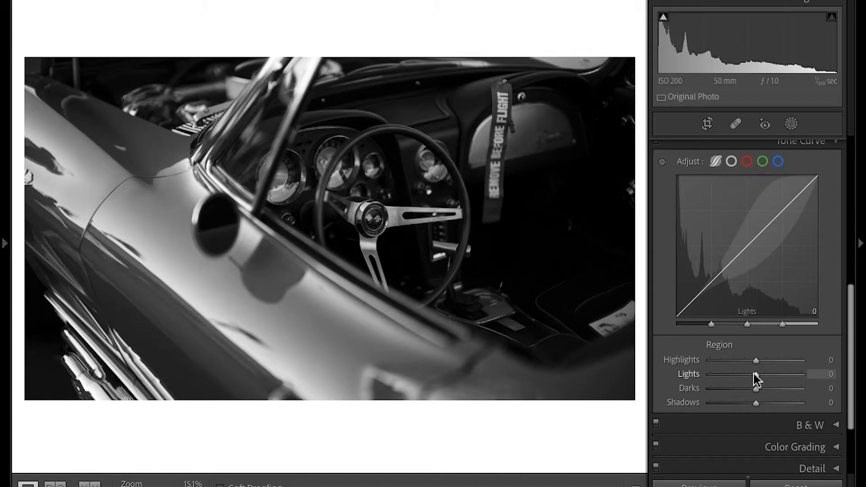
{"action": "left_click_drag", "start_coordinate": [755, 375], "coordinate": [758, 403]}
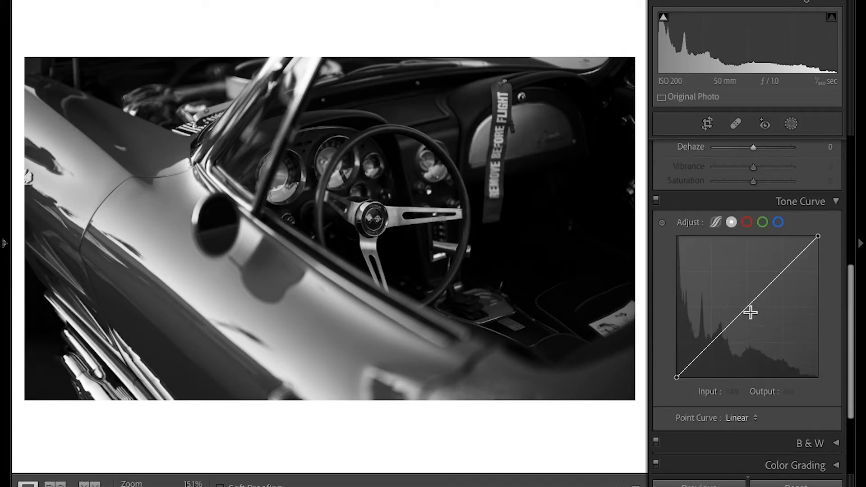
{"action": "left_click", "coordinate": [749, 305]}
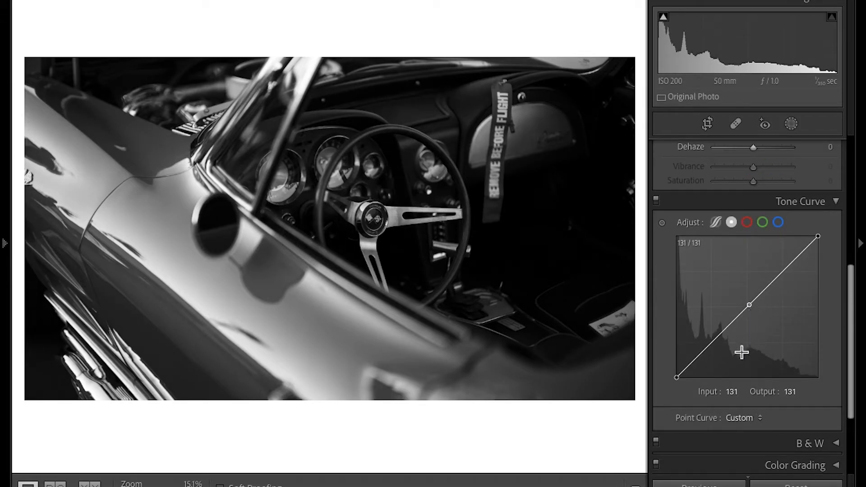
{"action": "left_click", "coordinate": [734, 391]}
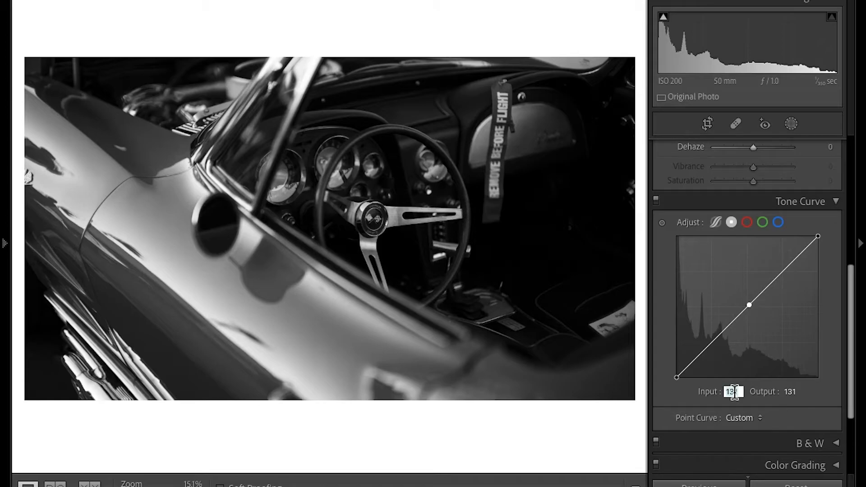
{"action": "type", "text": "128"}
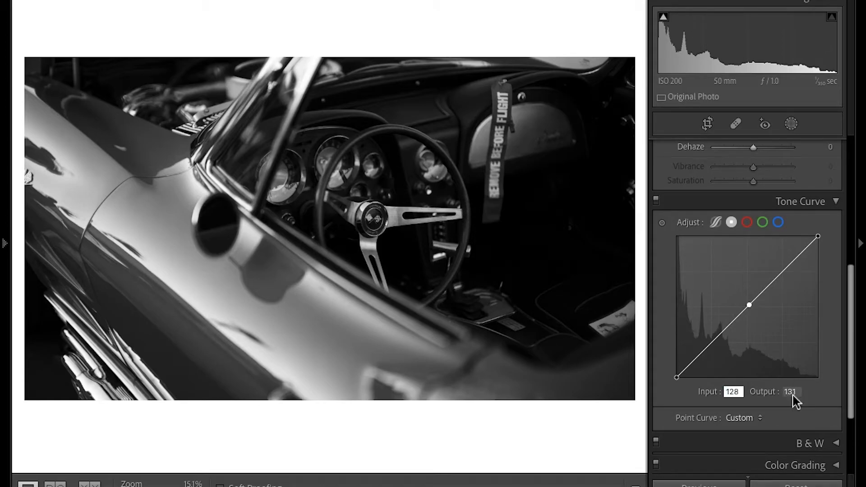
{"action": "left_click", "coordinate": [793, 395]}
{"action": "type", "text": "128"}
{"action": "key", "text": "Return"}
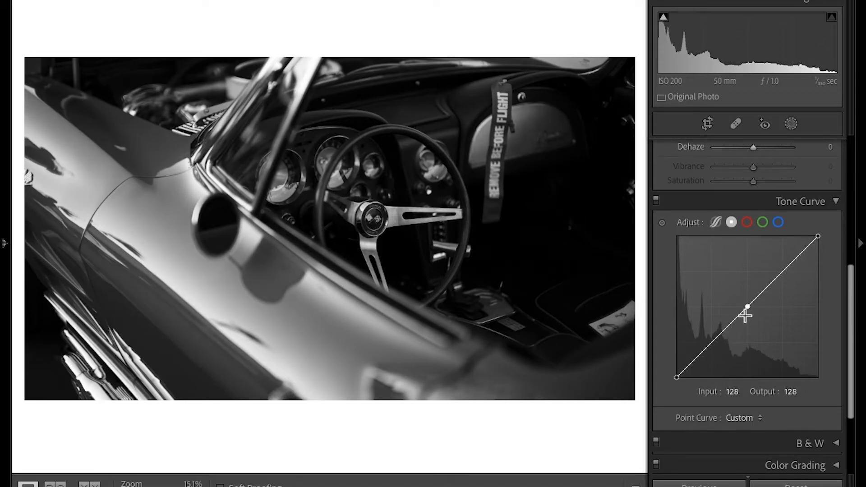
- Add two shadow and two highlight points to the curve and shape a gentle S-curve, raising the 227 highlight point to Output 234
{"action": "left_click", "coordinate": [724, 337]}
{"action": "left_click", "coordinate": [694, 367]}
{"action": "left_click", "coordinate": [775, 279]}
{"action": "left_click", "coordinate": [805, 252]}
{"action": "left_click_drag", "start_coordinate": [695, 362], "coordinate": [695, 364]}
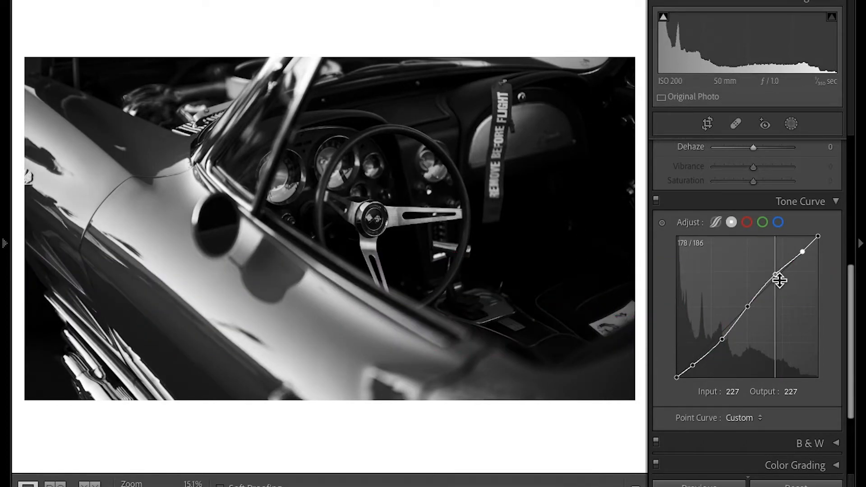
{"action": "left_click_drag", "start_coordinate": [804, 253], "coordinate": [803, 250]}
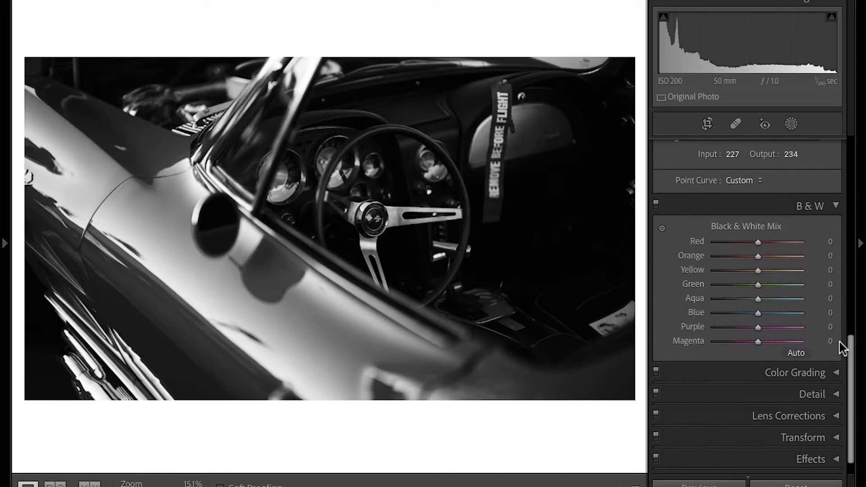
- Set the Black & White Mix to Red +24, Orange +23, Yellow −14, Aqua +22 and Blue +26
{"action": "scroll", "coordinate": [843, 348], "scroll_direction": "down", "scroll_amount": 1}
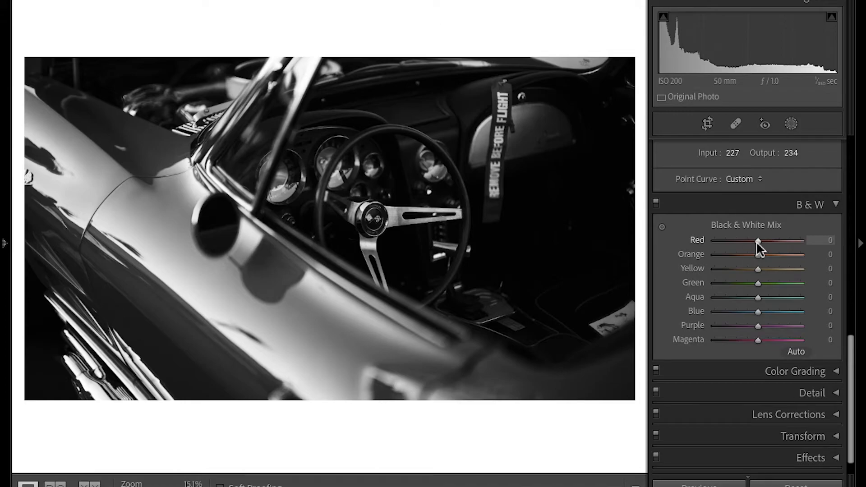
{"action": "left_click_drag", "start_coordinate": [757, 243], "coordinate": [768, 239]}
{"action": "left_click_drag", "start_coordinate": [759, 256], "coordinate": [767, 255]}
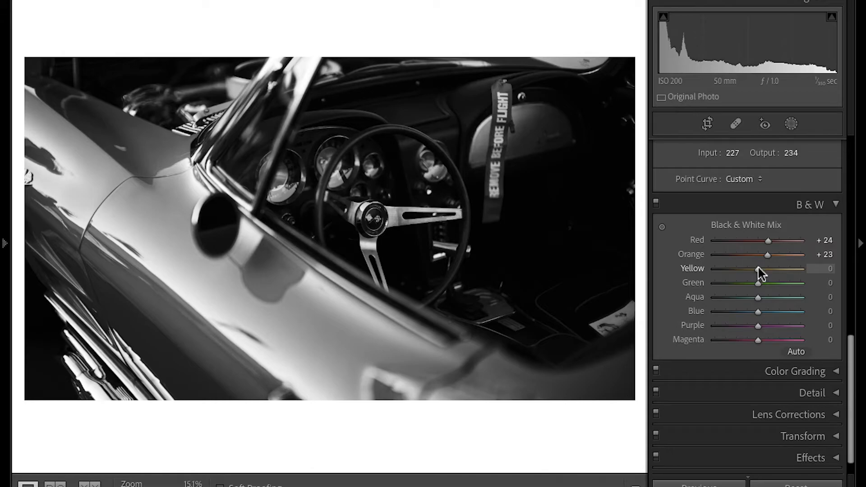
{"action": "left_click_drag", "start_coordinate": [757, 268], "coordinate": [752, 270]}
{"action": "left_click_drag", "start_coordinate": [759, 297], "coordinate": [767, 301]}
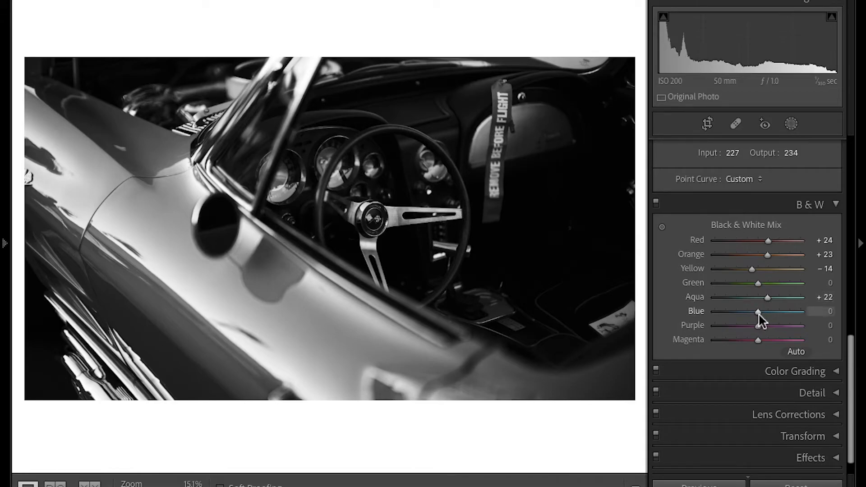
{"action": "left_click_drag", "start_coordinate": [760, 313], "coordinate": [769, 311]}
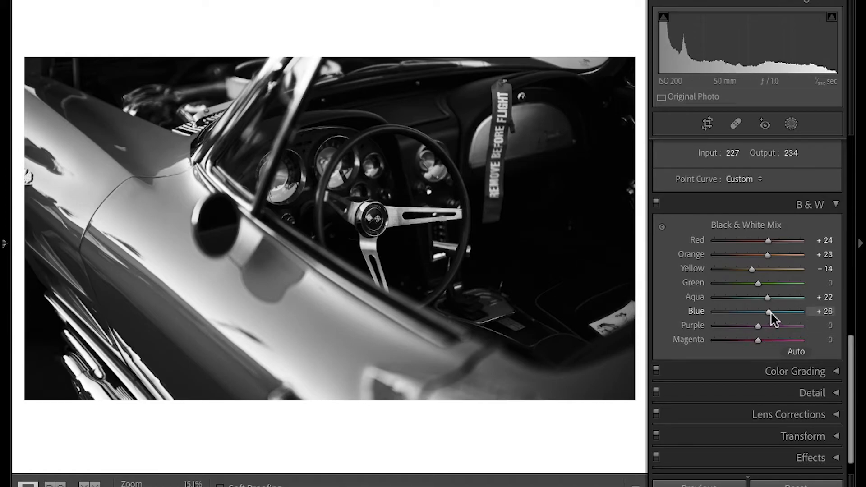
- Set Blue in the Black & White Mix to +35
{"action": "mouse_move", "coordinate": [769, 312]}
{"action": "left_mouse_down"}
{"action": "mouse_move", "coordinate": [759, 313]}
{"action": "mouse_move", "coordinate": [774, 311]}
{"action": "left_mouse_up"}
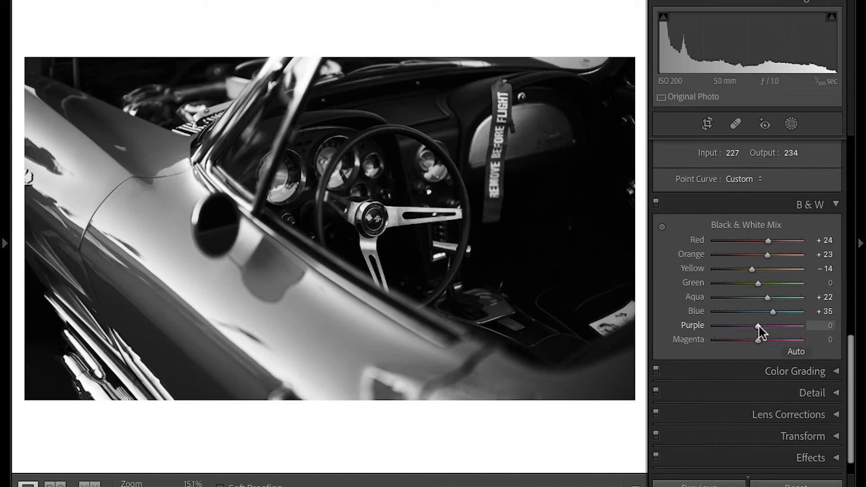
{"action": "left_click_drag", "start_coordinate": [760, 326], "coordinate": [762, 345]}
{"action": "left_click", "coordinate": [835, 205]}
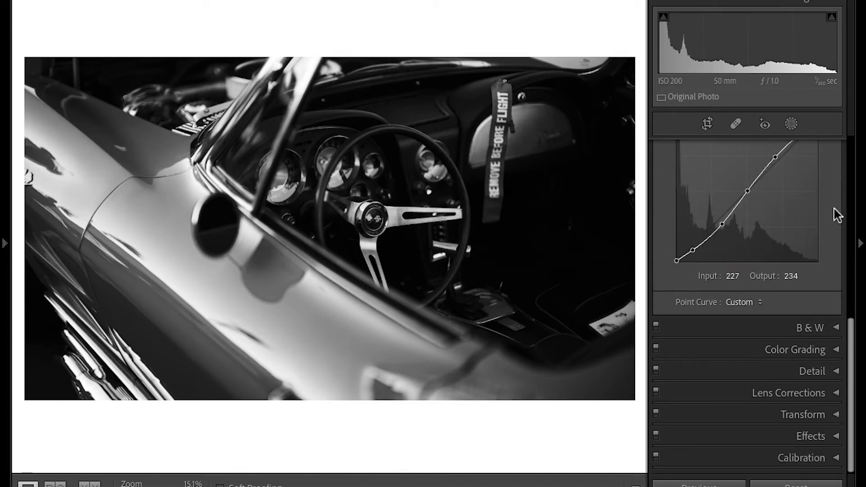
- Try an Upright perspective correction on the car photo and set Upright back to Off
{"action": "left_click", "coordinate": [835, 415]}
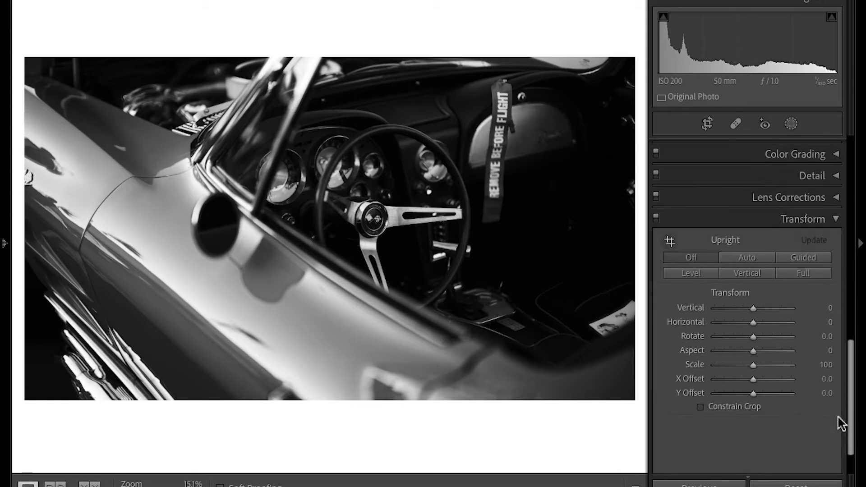
{"action": "left_click", "coordinate": [808, 260]}
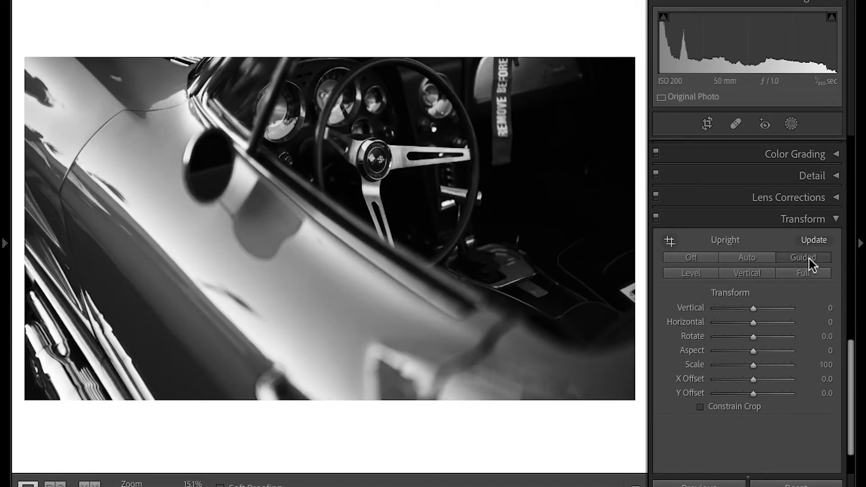
{"action": "left_click", "coordinate": [690, 260]}
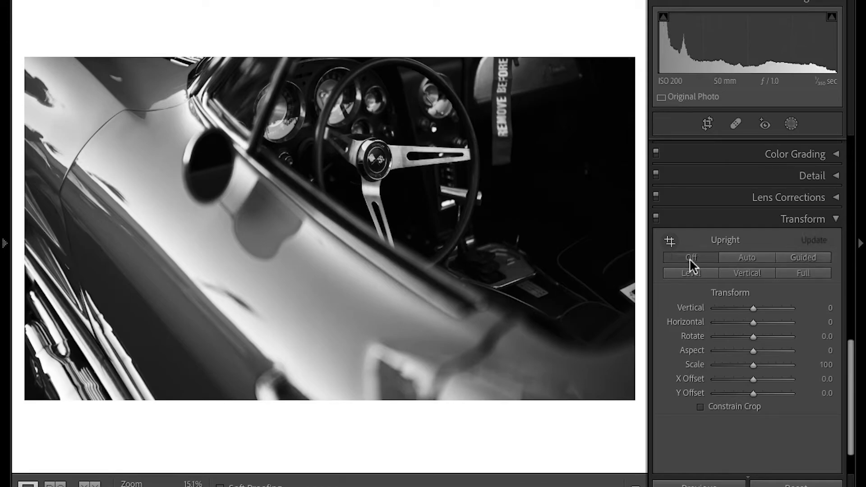
{"action": "left_click", "coordinate": [836, 220]}
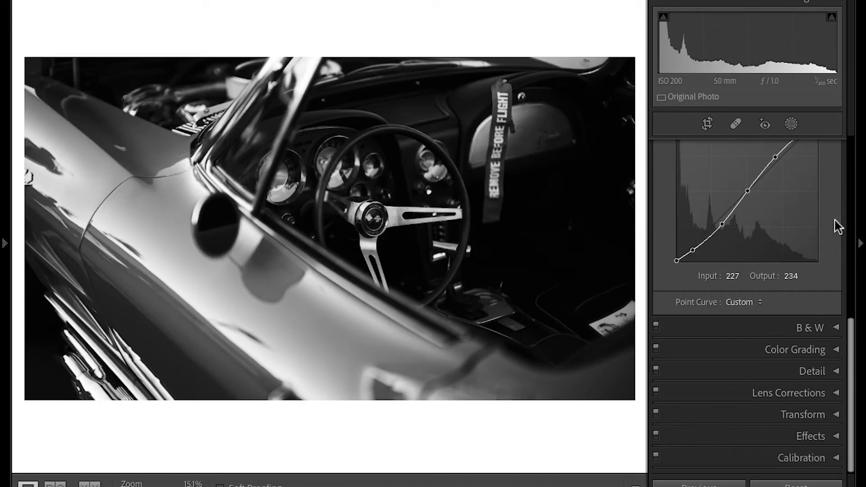
{"action": "left_click", "coordinate": [836, 437]}
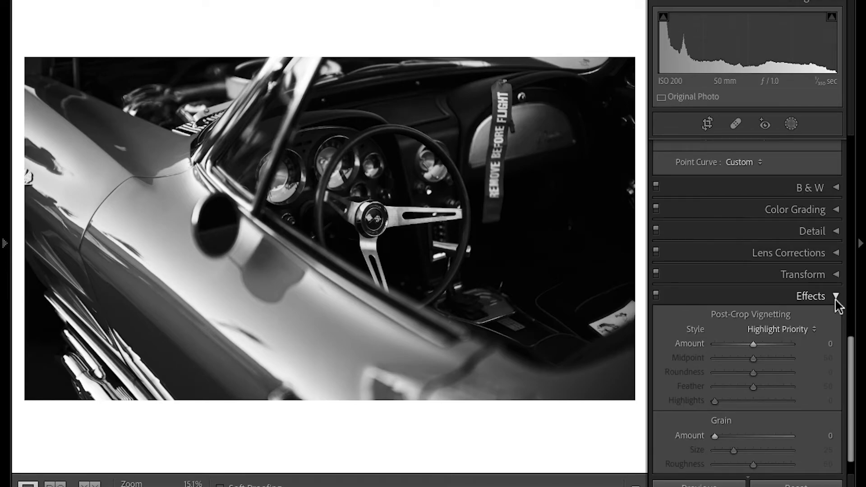
{"action": "left_click", "coordinate": [835, 300]}
- Add a large radial gradient mask over the car's interior, covering the steering wheel and dashboard
{"action": "scroll", "coordinate": [836, 300], "scroll_direction": "up", "scroll_amount": 10}
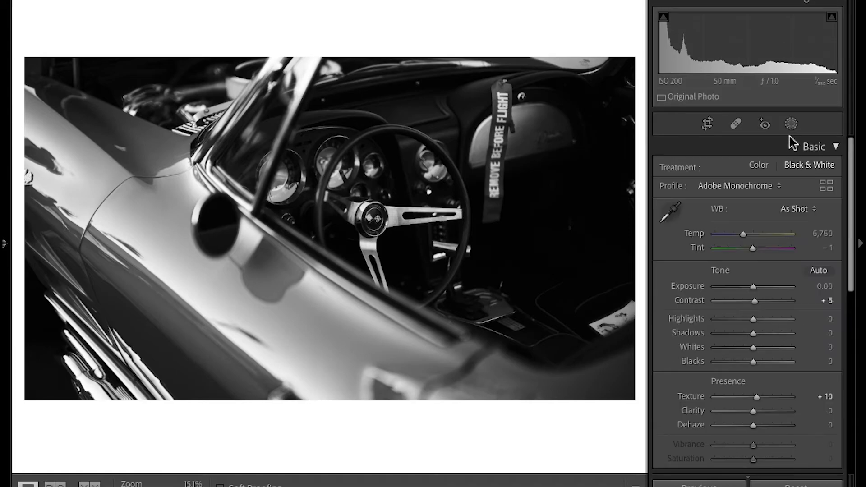
{"action": "left_click", "coordinate": [791, 131]}
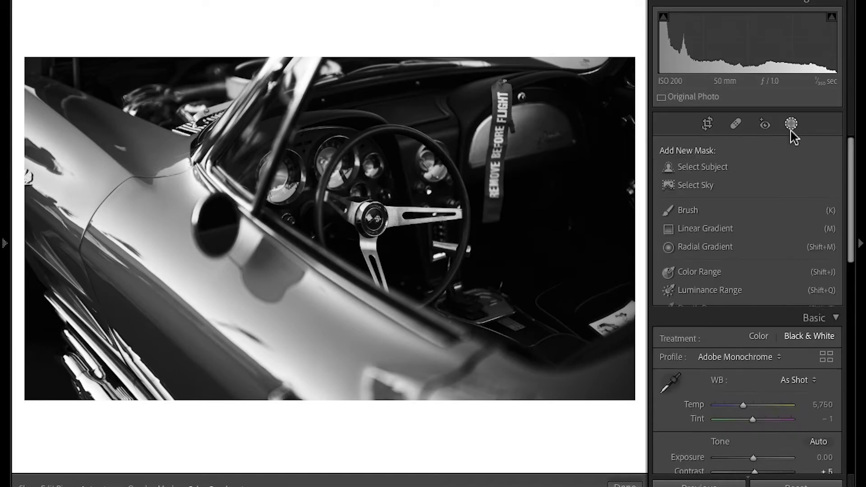
{"action": "left_click", "coordinate": [705, 248]}
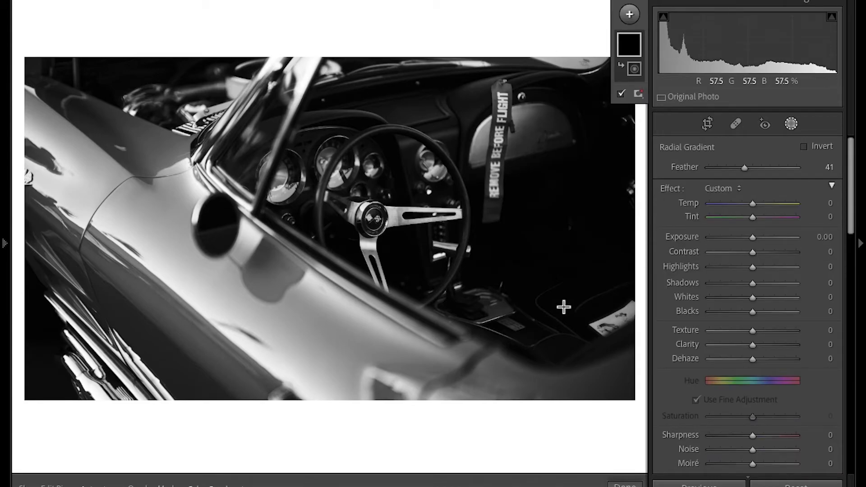
{"action": "mouse_move", "coordinate": [559, 141]}
{"action": "left_mouse_down"}
{"action": "mouse_move", "coordinate": [326, 197]}
{"action": "mouse_move", "coordinate": [318, 230]}
{"action": "mouse_move", "coordinate": [332, 253]}
{"action": "mouse_move", "coordinate": [327, 260]}
{"action": "left_mouse_up"}
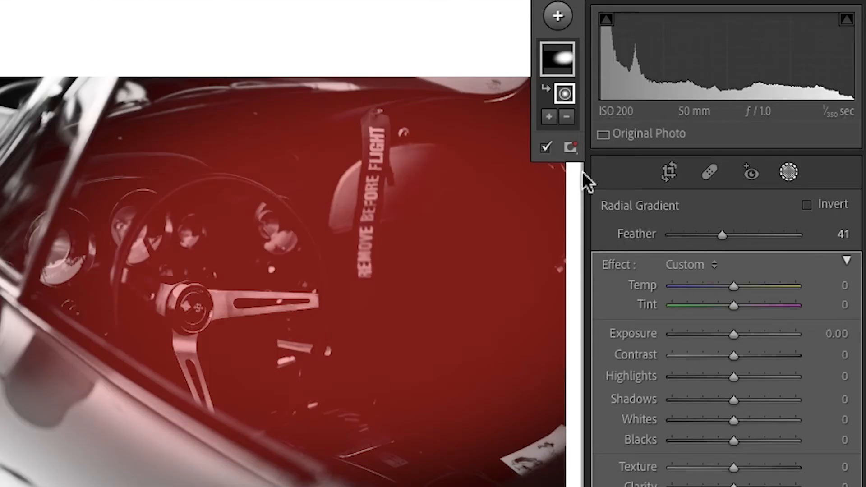
- Intersect the interior mask with a Luminance Range, hide the overlay, and sample the dark tones inside the car
{"action": "left_click", "coordinate": [585, 2]}
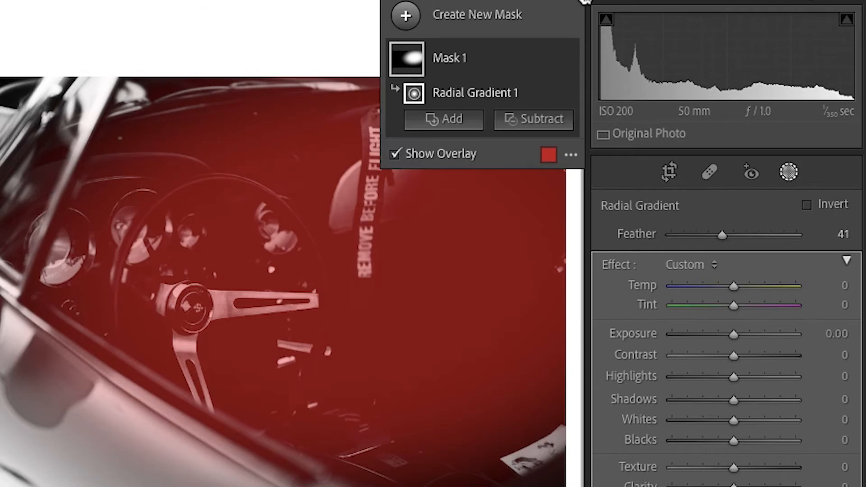
{"action": "mouse_move", "coordinate": [551, 61]}
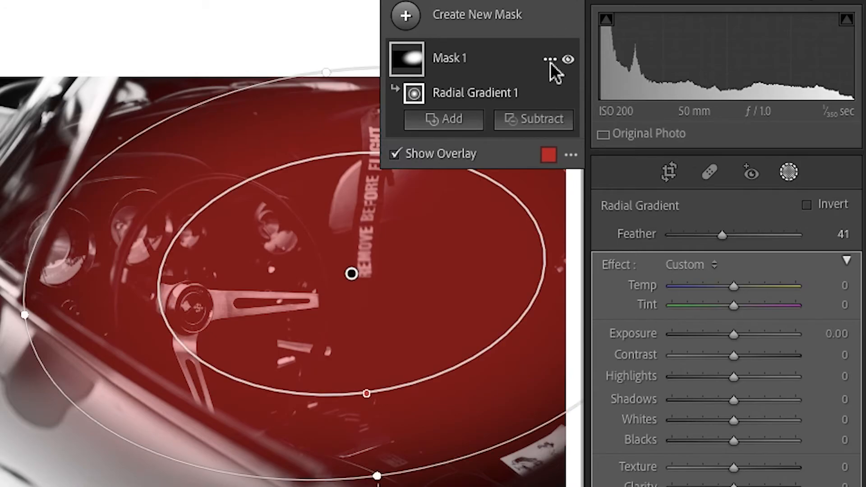
{"action": "left_click", "coordinate": [550, 60]}
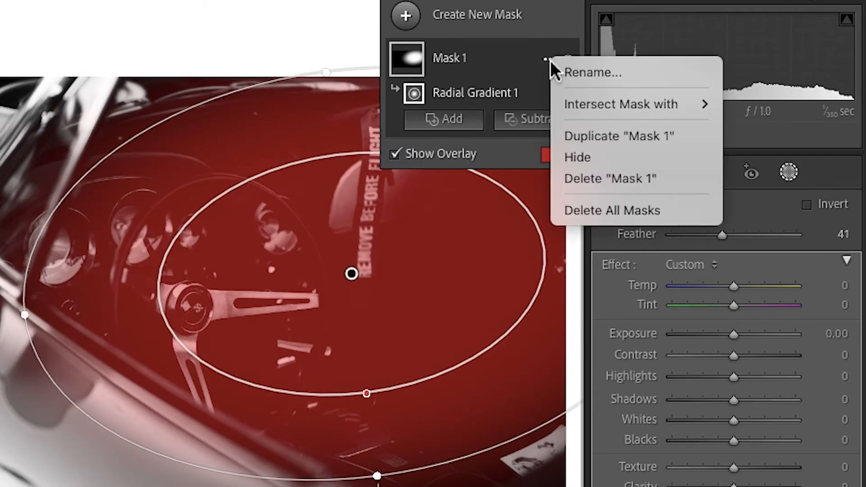
{"action": "mouse_move", "coordinate": [605, 106]}
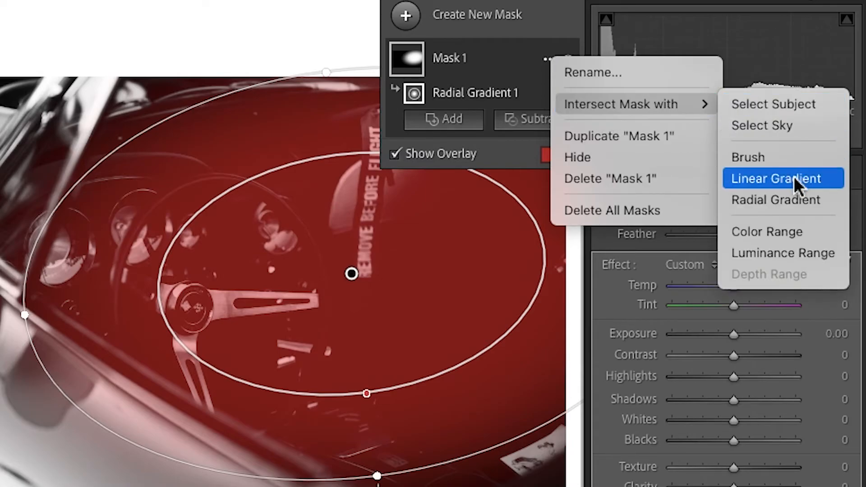
{"action": "left_click", "coordinate": [800, 248]}
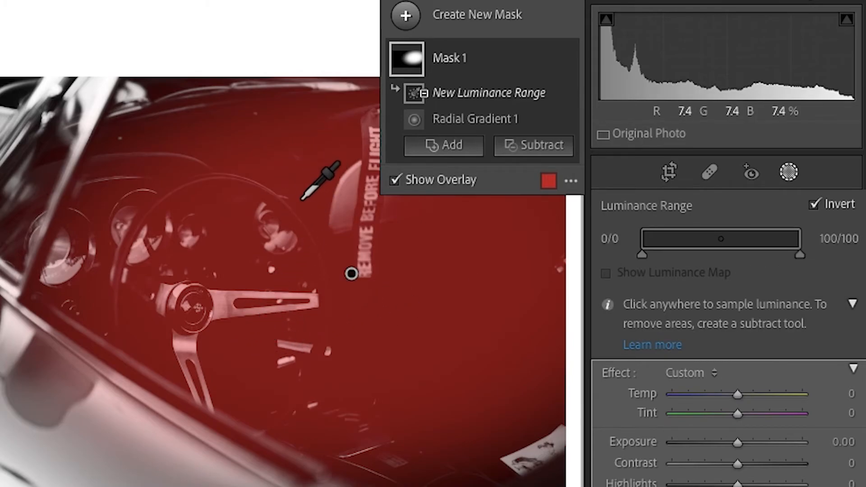
{"action": "key", "text": "o"}
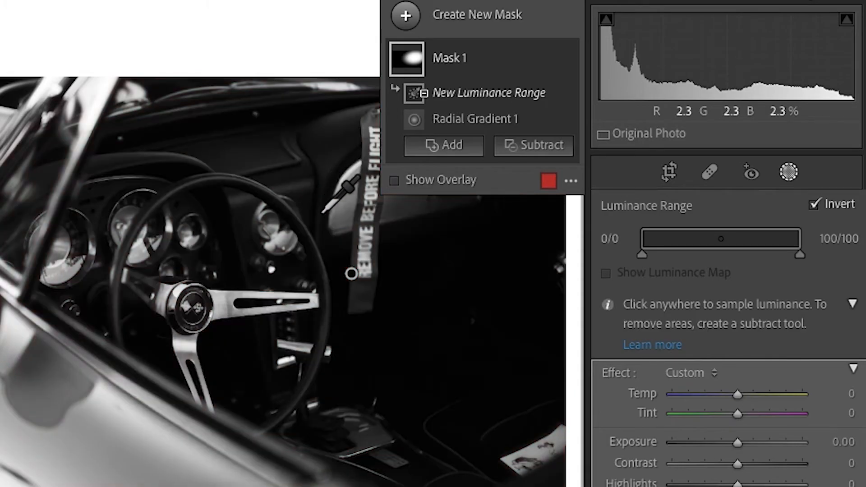
{"action": "left_click", "coordinate": [334, 165]}
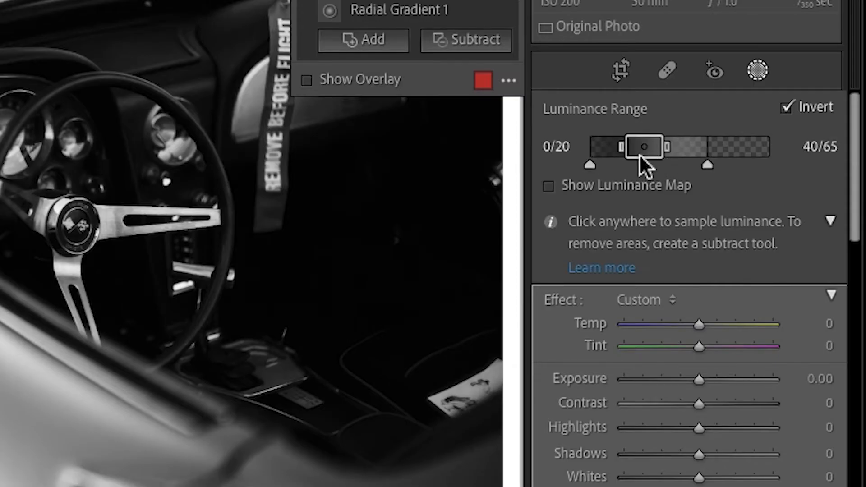
{"action": "left_click", "coordinate": [322, 196]}
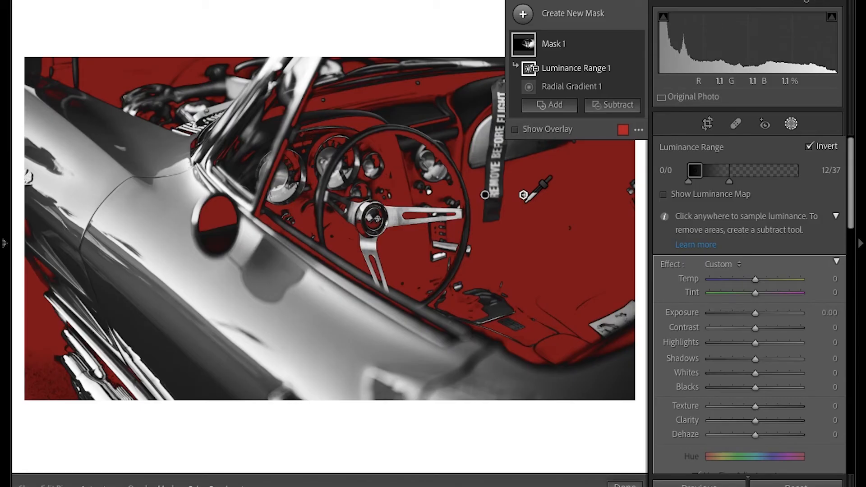
- Set the interior mask's Exposure to 1.02 and compare the photo with the mask hidden and shown
{"action": "left_click_drag", "start_coordinate": [756, 312], "coordinate": [766, 312]}
{"action": "left_click", "coordinate": [636, 44]}
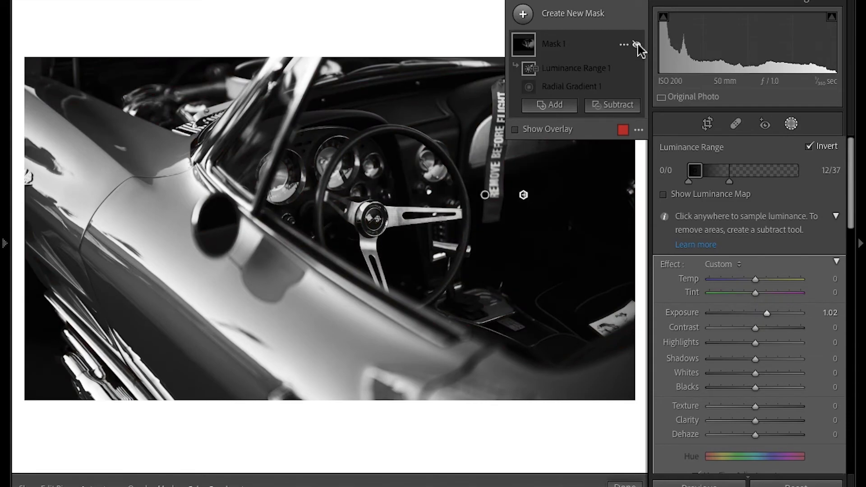
{"action": "left_click", "coordinate": [636, 44]}
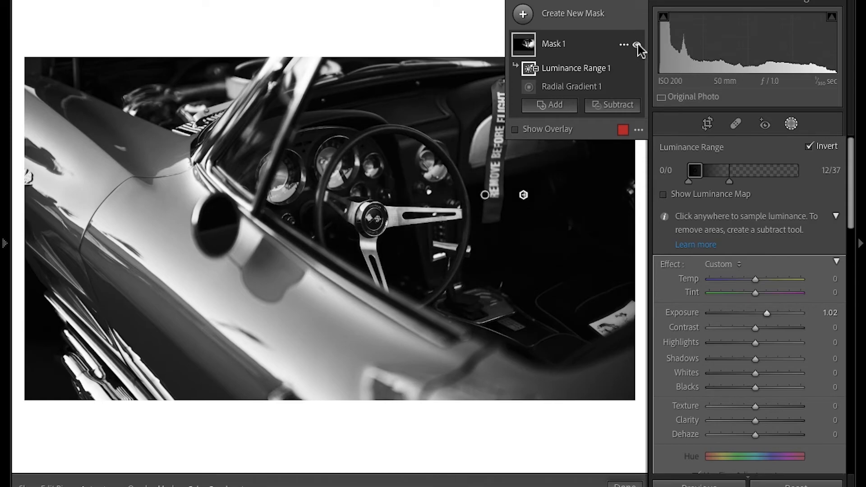
- Resample the interior mask's luminance range from the dashboard while the mask is hidden, and show the mask again
{"action": "left_click", "coordinate": [636, 45]}
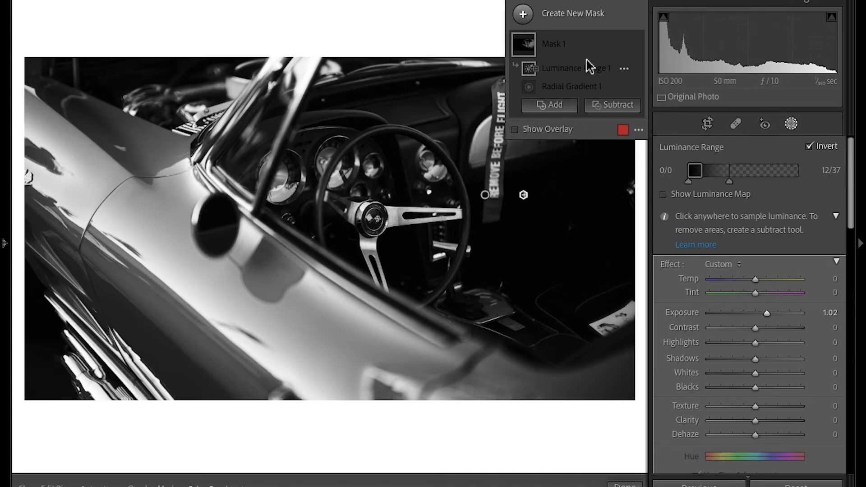
{"action": "left_click", "coordinate": [452, 141]}
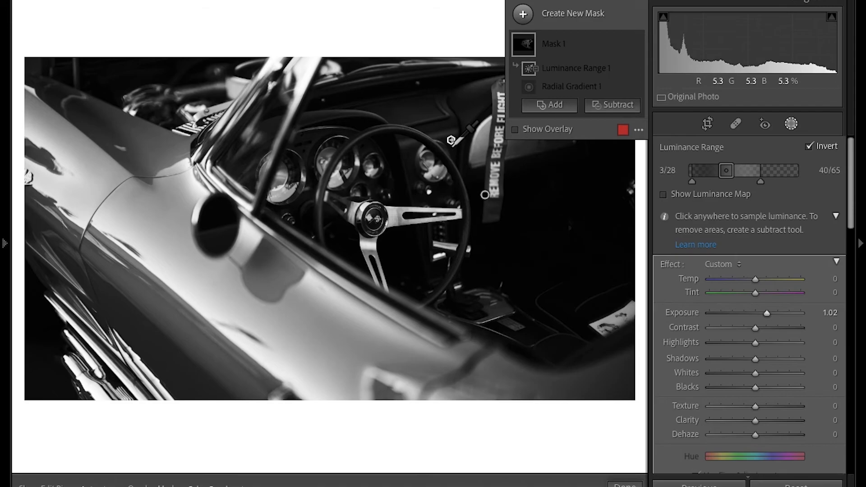
{"action": "left_click", "coordinate": [639, 46]}
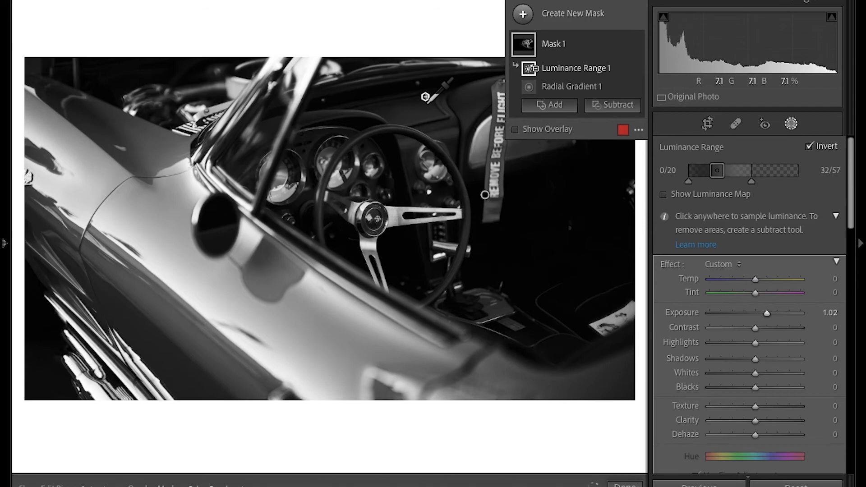
- Create a second mask with a radial gradient around the steering wheel and gauges
{"action": "left_click", "coordinate": [549, 105]}
{"action": "left_click", "coordinate": [630, 121]}
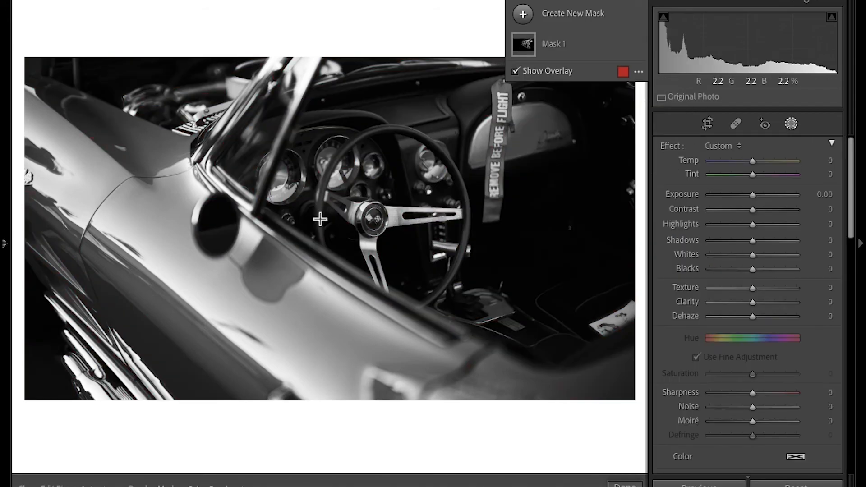
{"action": "left_click_drag", "start_coordinate": [363, 155], "coordinate": [284, 235]}
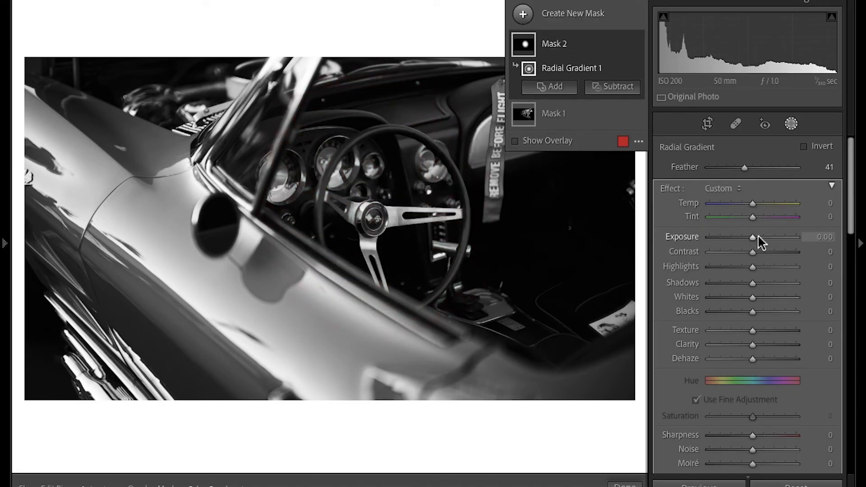
- Set the steering-wheel mask's Exposure to 0.28, Highlights to 13 and Whites to 12
{"action": "left_click_drag", "start_coordinate": [753, 236], "coordinate": [756, 236]}
{"action": "left_click_drag", "start_coordinate": [752, 266], "coordinate": [758, 267]}
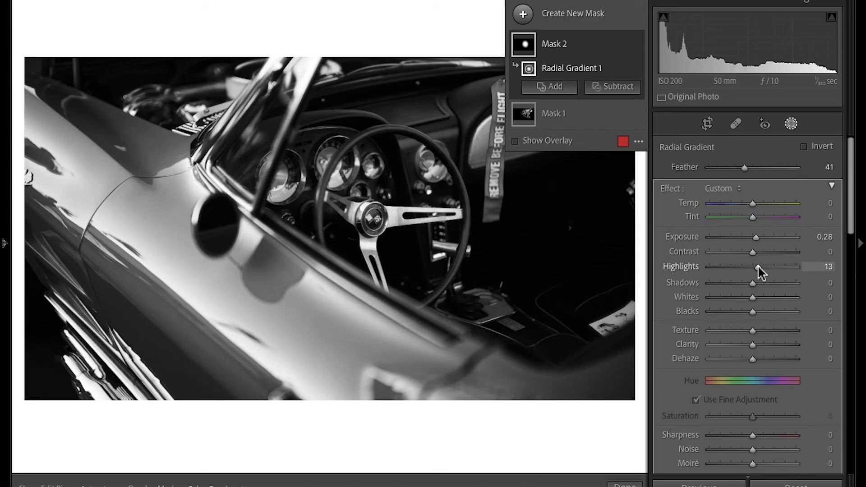
{"action": "left_click_drag", "start_coordinate": [752, 297], "coordinate": [754, 299]}
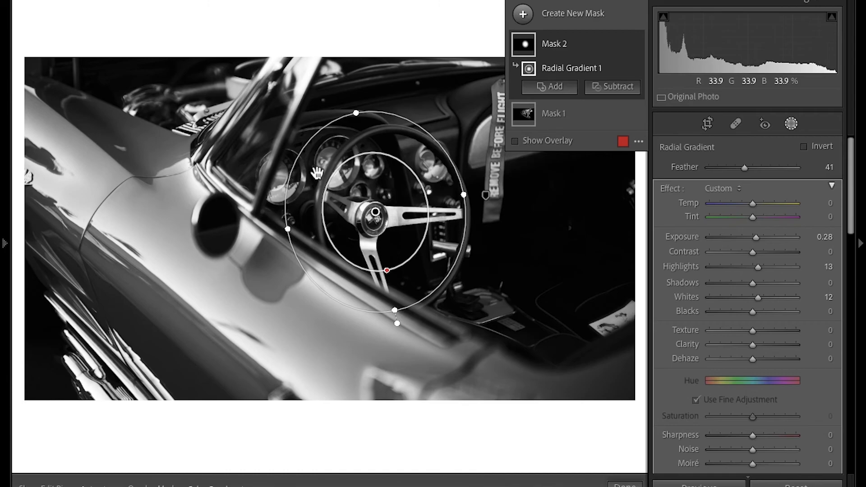
- Enlarge the steering-wheel gradient slightly in width and height, and raise its Clarity a little
{"action": "left_click_drag", "start_coordinate": [286, 228], "coordinate": [286, 229]}
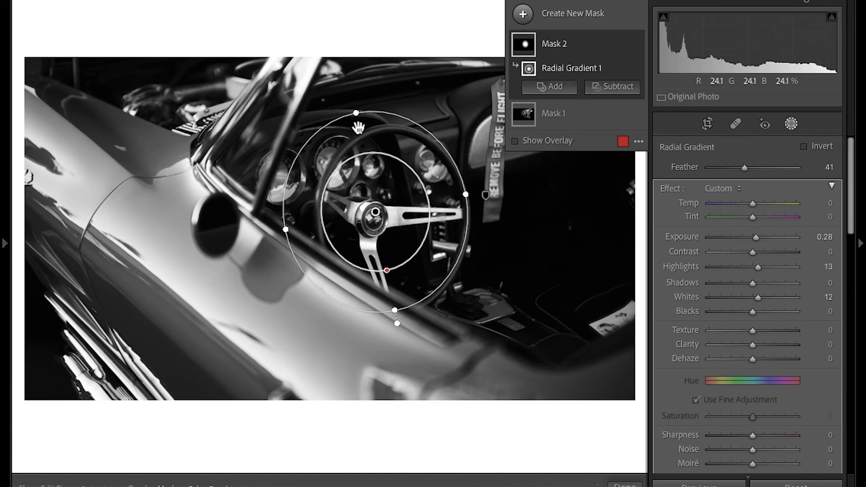
{"action": "left_click_drag", "start_coordinate": [357, 114], "coordinate": [357, 111]}
{"action": "left_click_drag", "start_coordinate": [755, 345], "coordinate": [759, 345]}
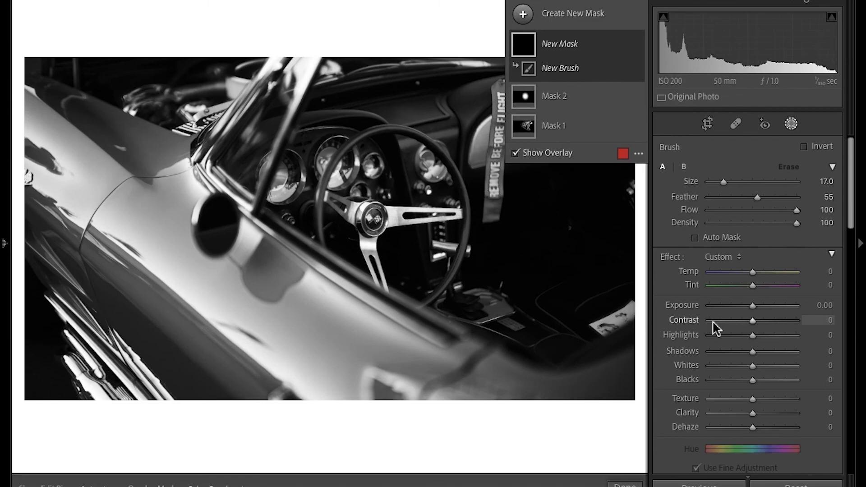
- Set a new brush mask to Exposure −0.31, Shadows −13 and Dehaze 10, and paint it over the car's outer bodywork
{"action": "left_click_drag", "start_coordinate": [752, 310], "coordinate": [750, 305]}
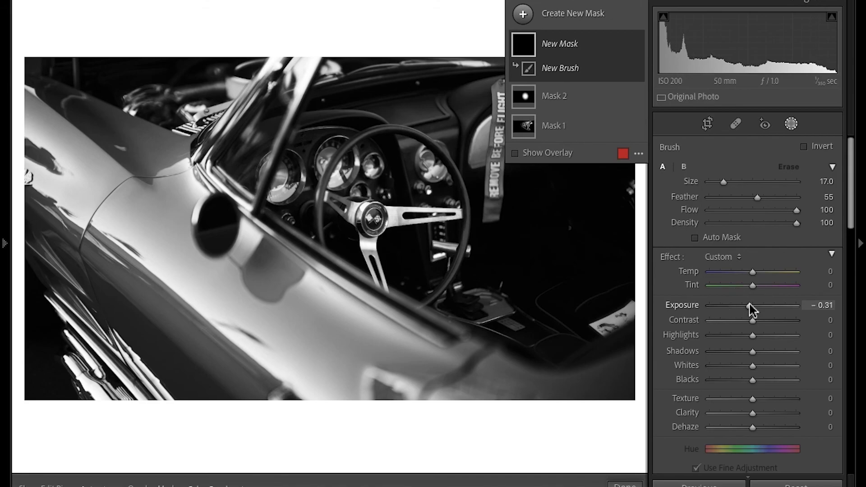
{"action": "left_click_drag", "start_coordinate": [752, 352], "coordinate": [749, 352]}
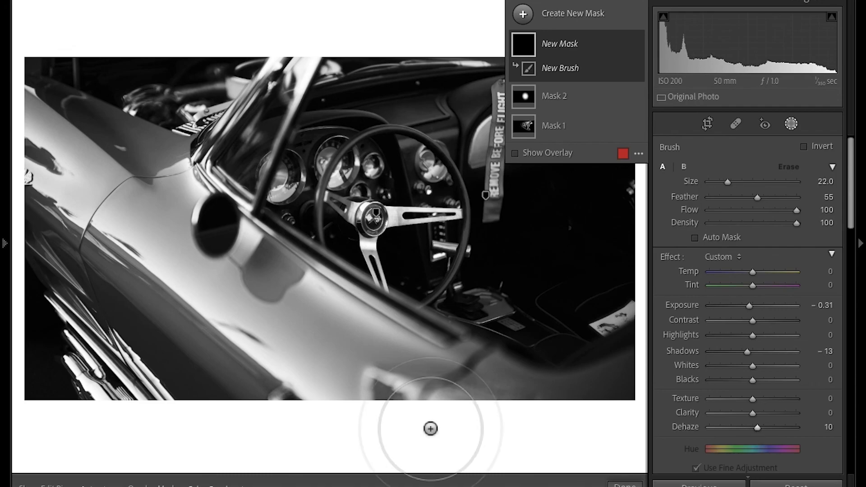
{"action": "scroll", "coordinate": [432, 432], "scroll_direction": "up", "scroll_amount": 2}
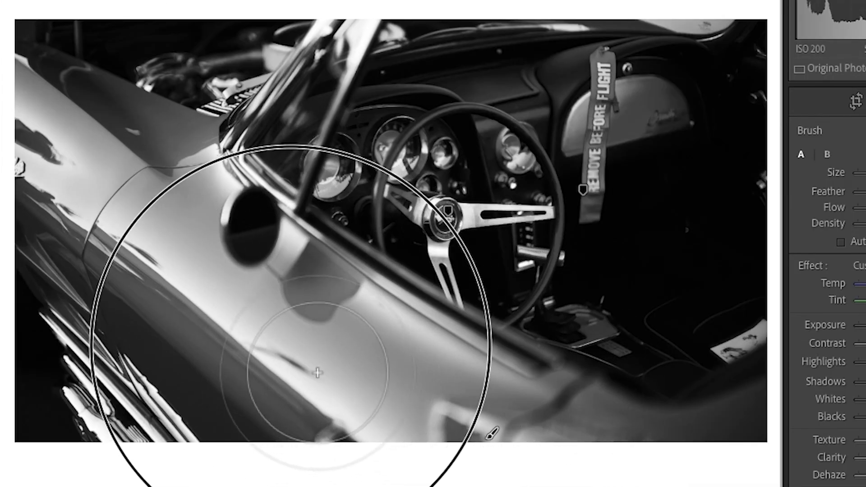
{"action": "mouse_move", "coordinate": [288, 350]}
{"action": "left_mouse_down"}
{"action": "mouse_move", "coordinate": [121, 222]}
{"action": "mouse_move", "coordinate": [25, 124]}
{"action": "left_mouse_up"}
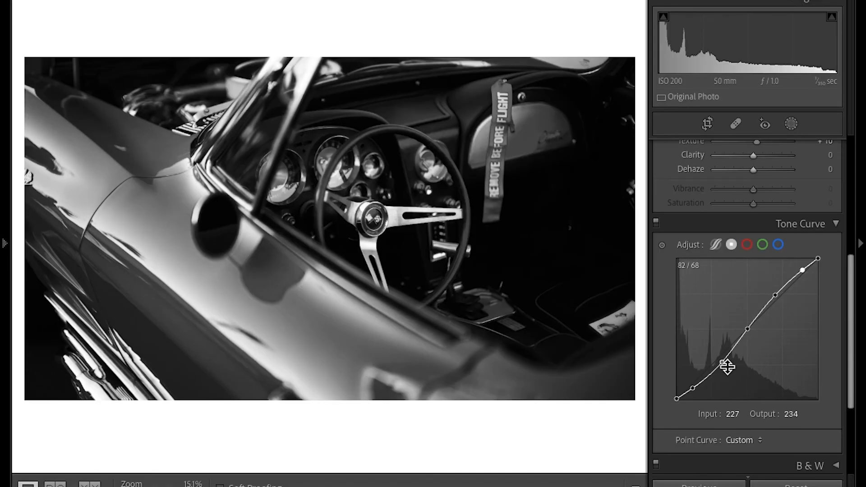
- Strengthen the tone curve's S-shape by lowering the shadow points, with Input 82 at Output 66, and raising the 227 point to Output 236
{"action": "left_click_drag", "start_coordinate": [727, 367], "coordinate": [727, 366]}
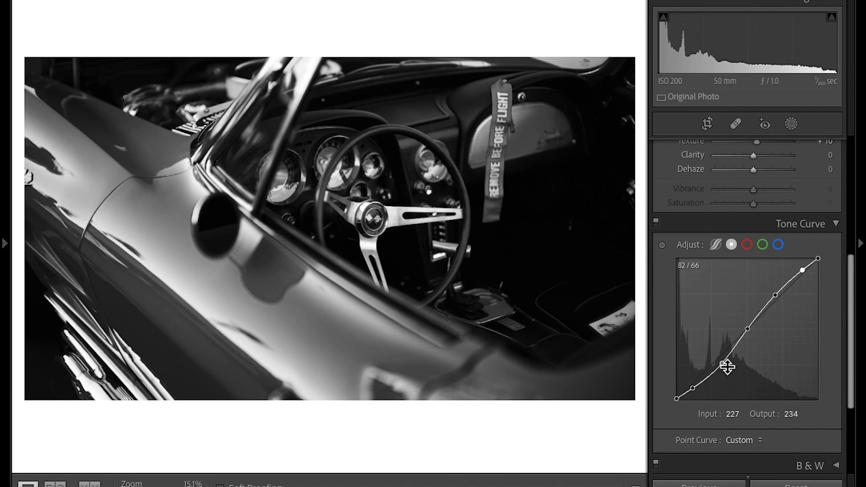
{"action": "left_click_drag", "start_coordinate": [695, 392], "coordinate": [696, 391]}
{"action": "left_click_drag", "start_coordinate": [804, 276], "coordinate": [805, 275]}
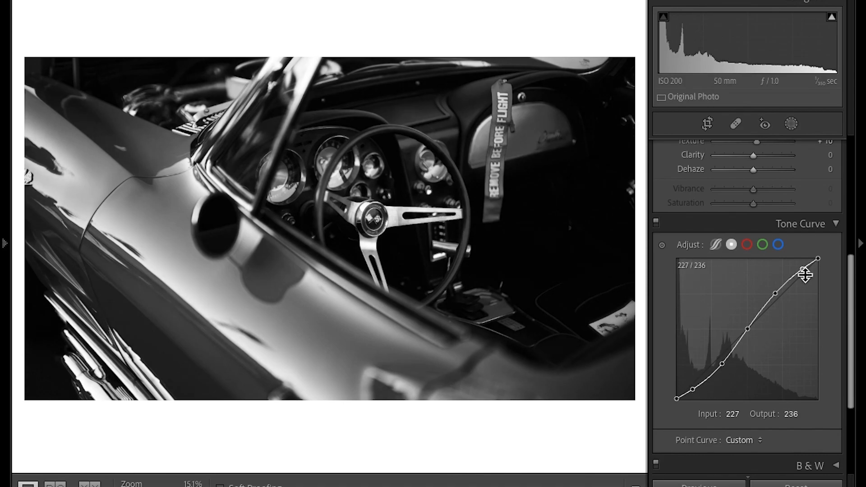